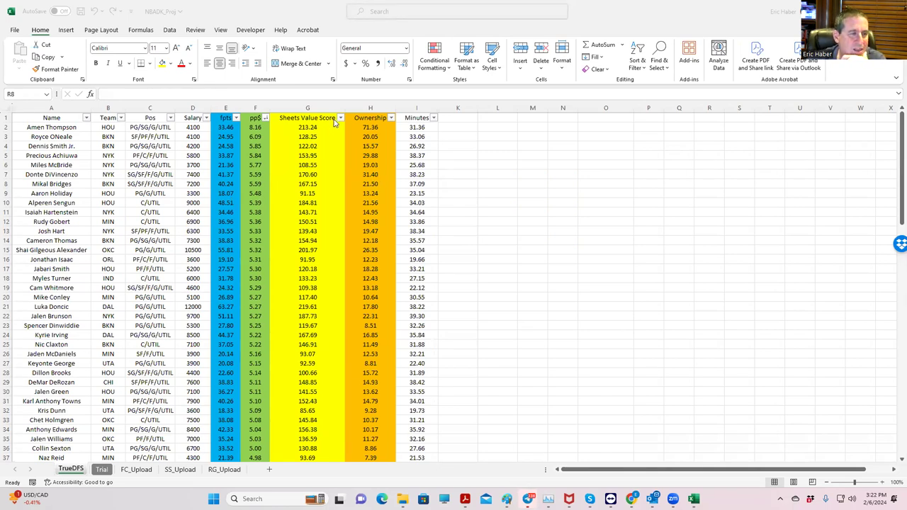
# - Inspect Amen Thompson's pp$, 4100 salary and 71.36 ownership, then Royce ONeale's pp$
pyautogui.click(259, 127)
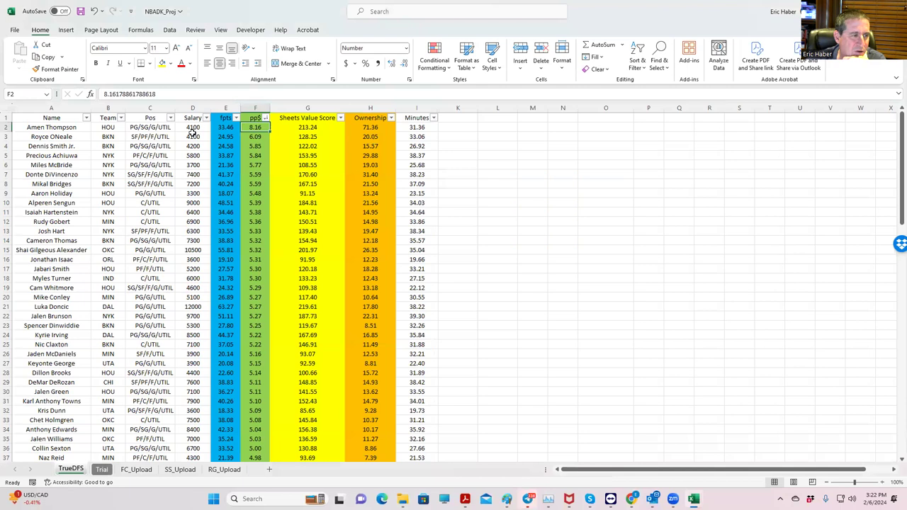
pyautogui.click(195, 129)
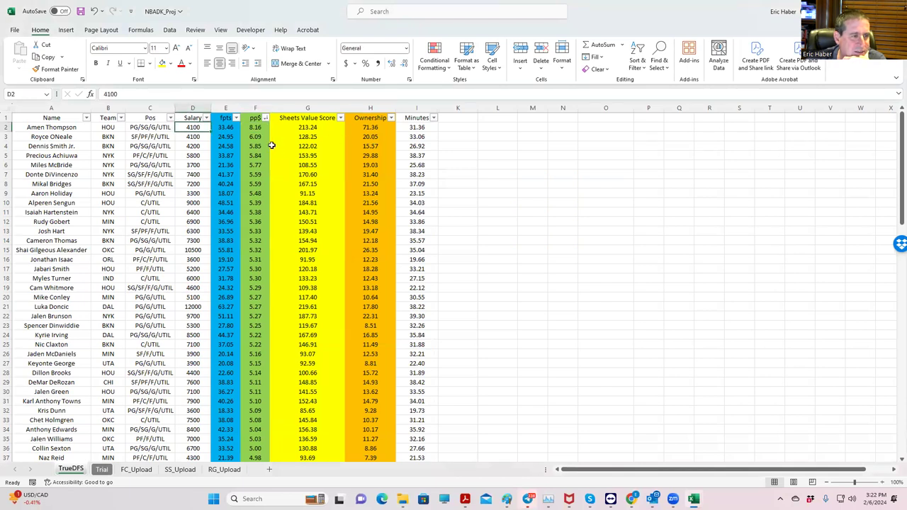
pyautogui.click(251, 127)
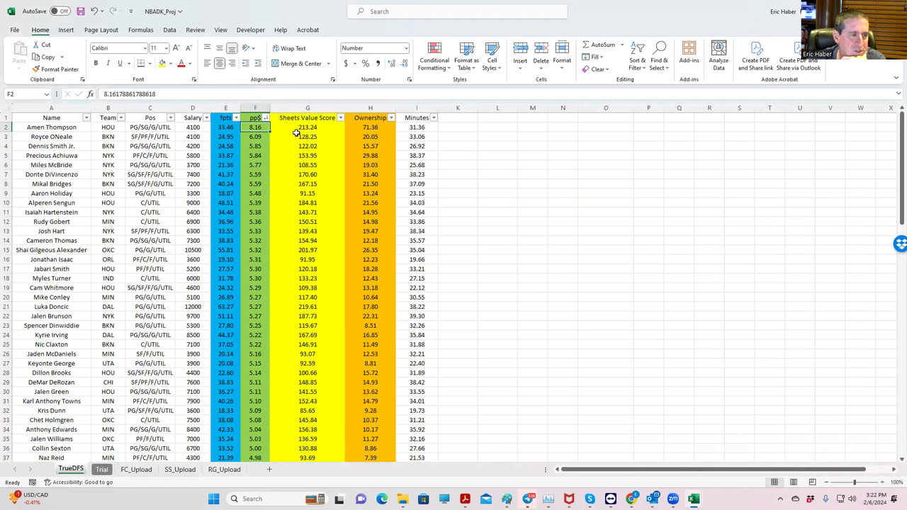
pyautogui.click(371, 127)
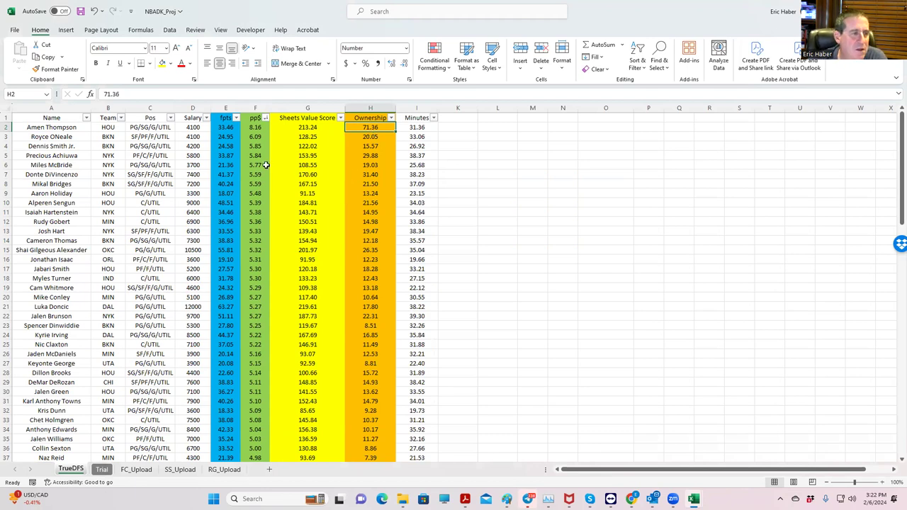
pyautogui.click(254, 136)
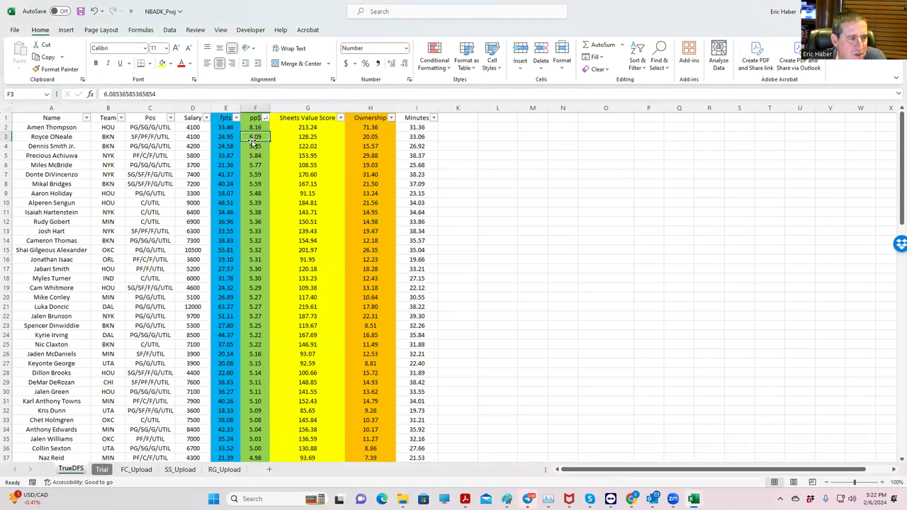
# - Compare the top value players' teams (BKN, HOU, NYK) and highlight their rows
pyautogui.click(110, 136)
pyautogui.click(111, 146)
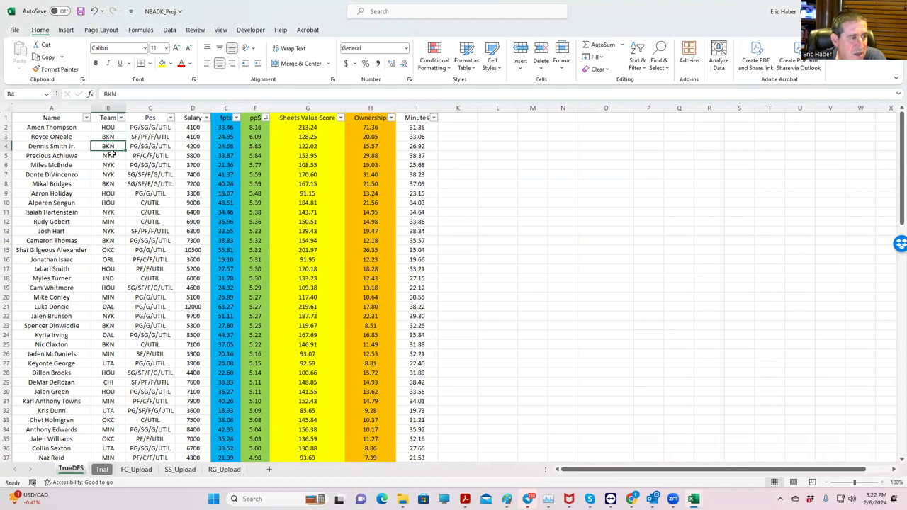
pyautogui.click(112, 156)
pyautogui.click(110, 174)
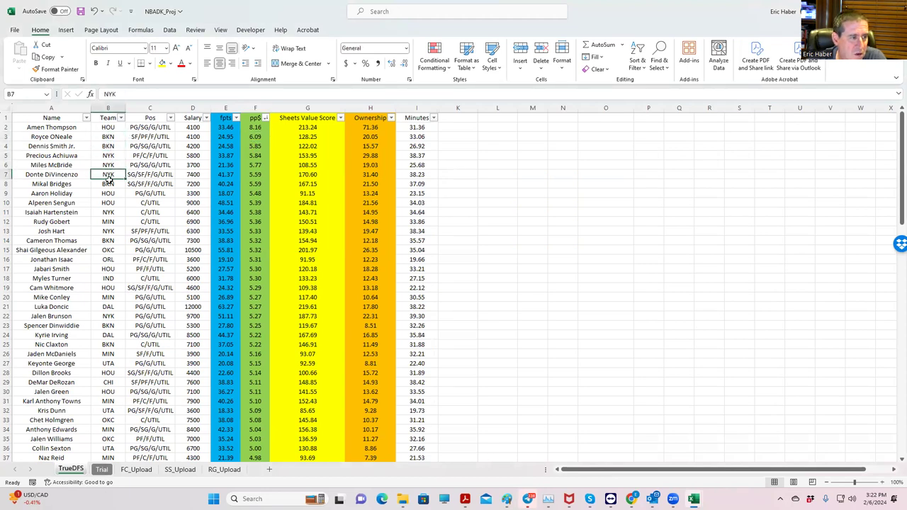
pyautogui.click(109, 183)
pyautogui.click(107, 140)
pyautogui.click(108, 181)
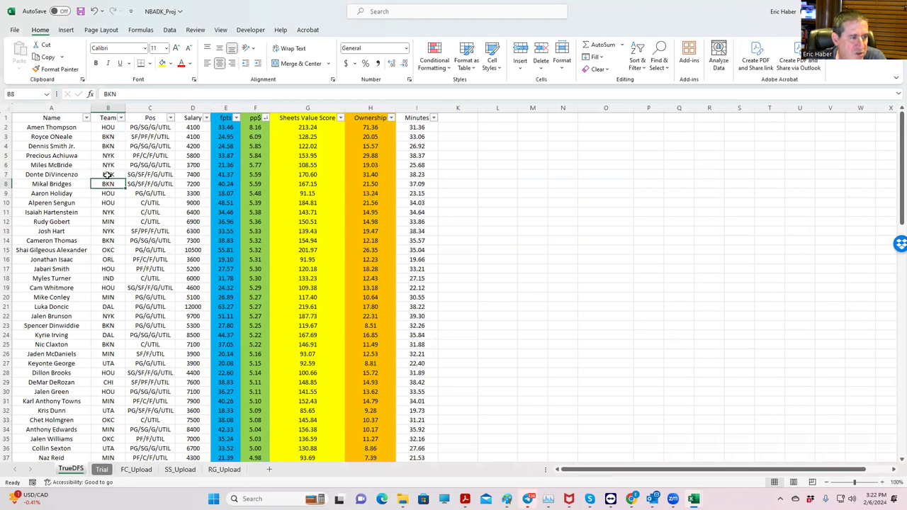
pyautogui.click(105, 137)
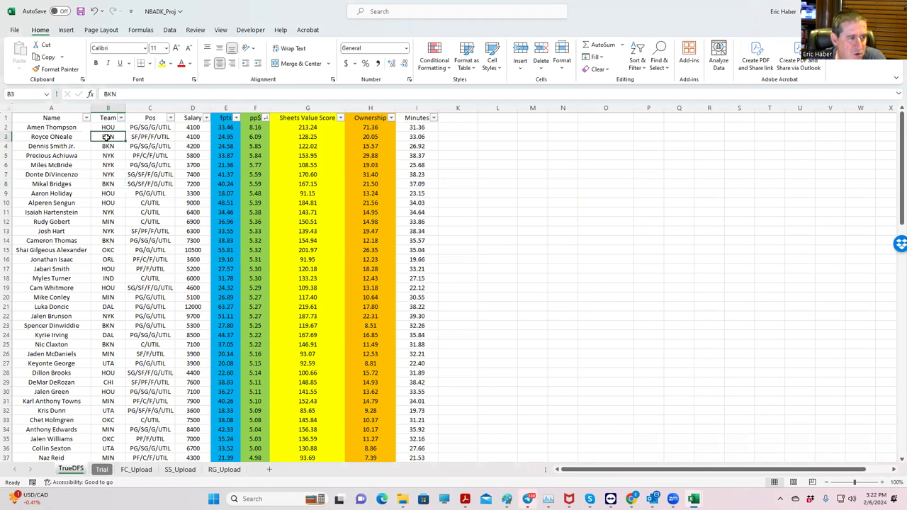
pyautogui.click(112, 192)
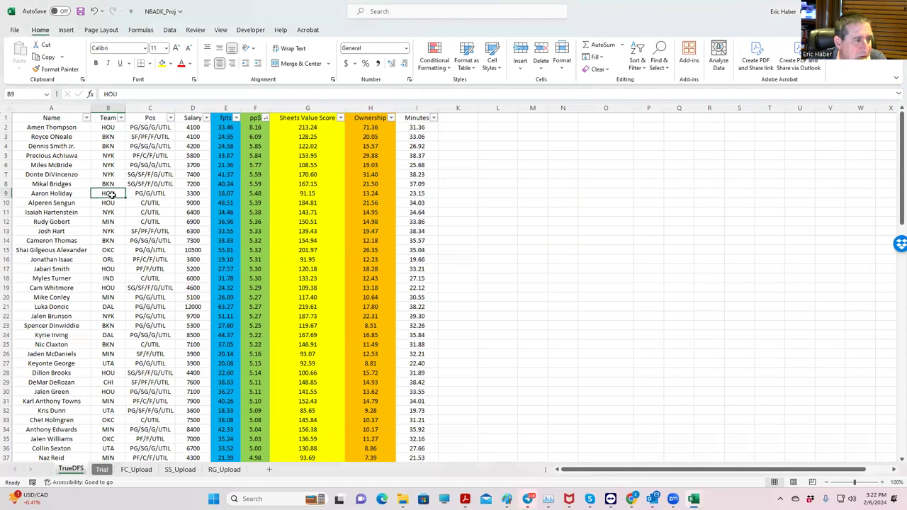
pyautogui.click(111, 202)
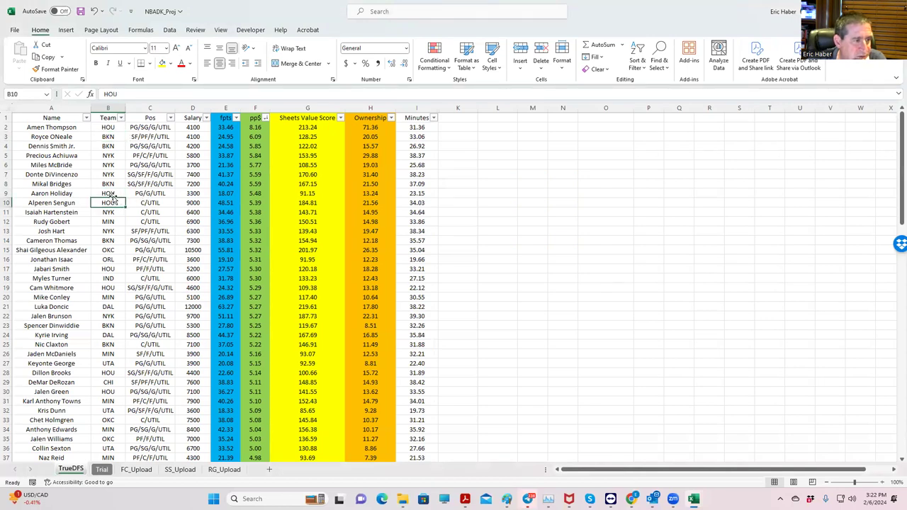
pyautogui.click(111, 212)
pyautogui.moveTo(50, 127); pyautogui.dragTo(397, 242)
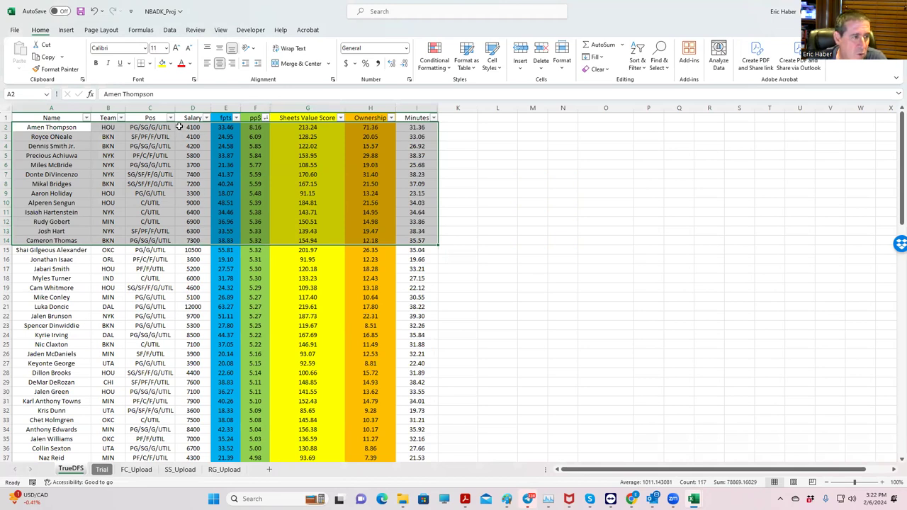
# - Sort the player table by Sheets Value Score, largest to smallest
pyautogui.click(342, 119)
pyautogui.click(305, 142)
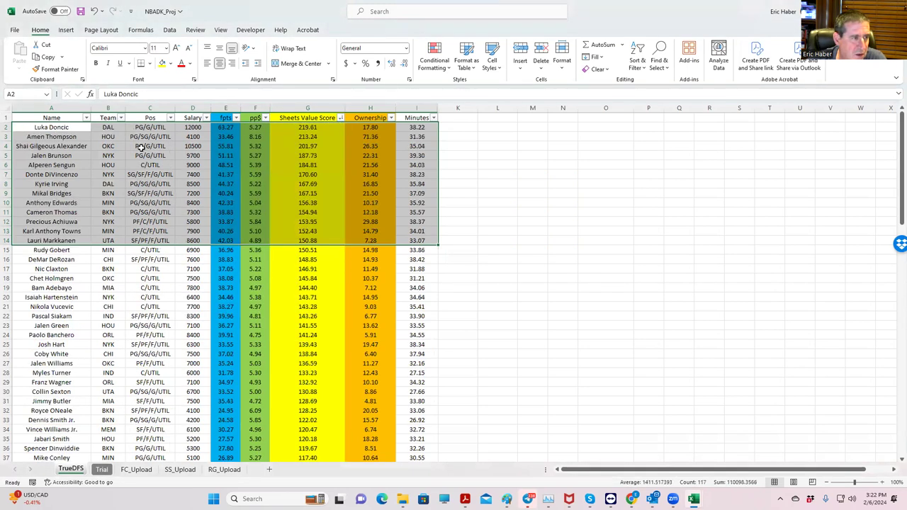
pyautogui.click(54, 128)
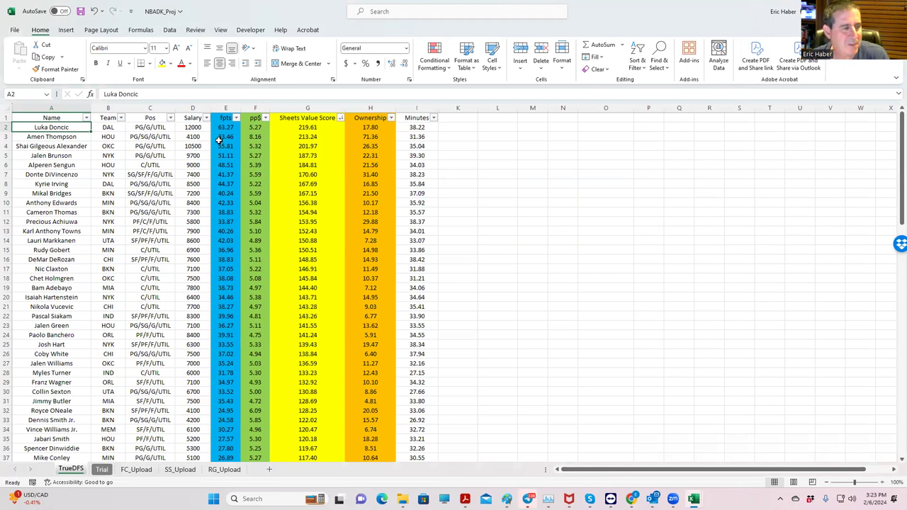
# - Re-sort the table by pp$ largest to smallest and review the top players' salaries
pyautogui.click(264, 117)
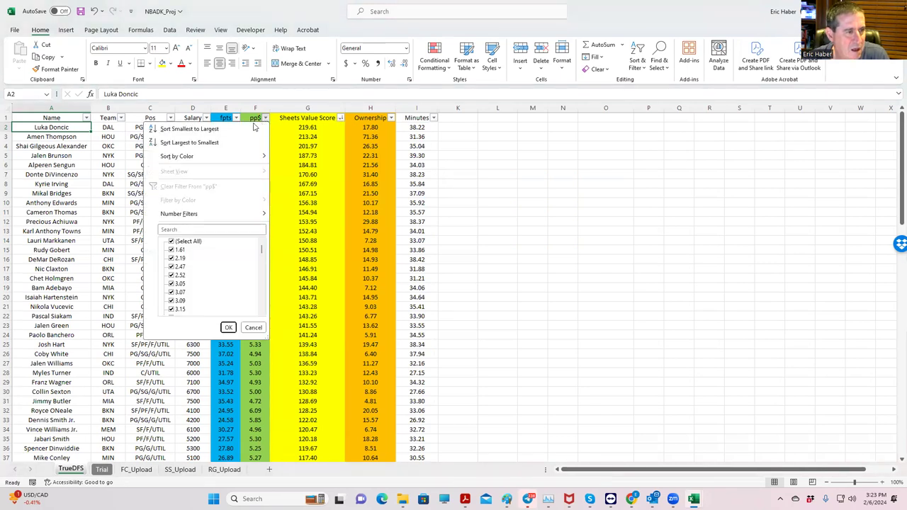
pyautogui.click(214, 142)
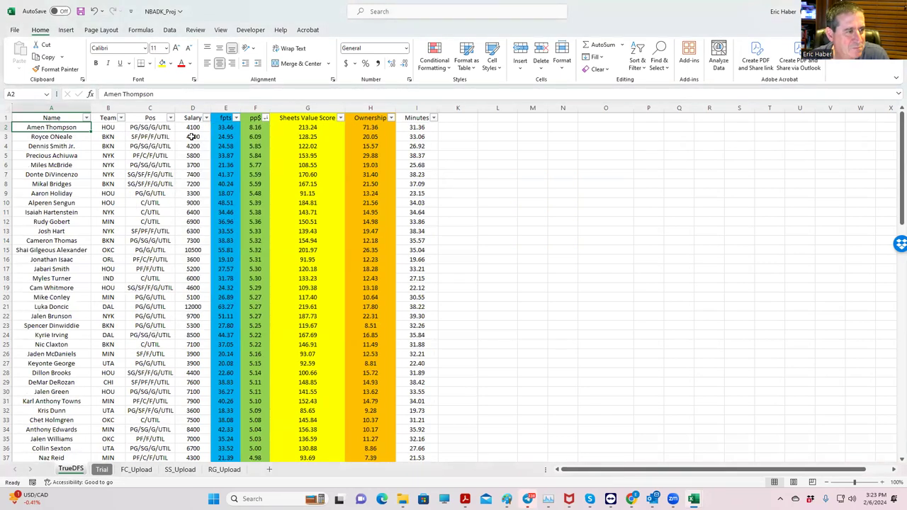
pyautogui.click(195, 138)
pyautogui.click(195, 146)
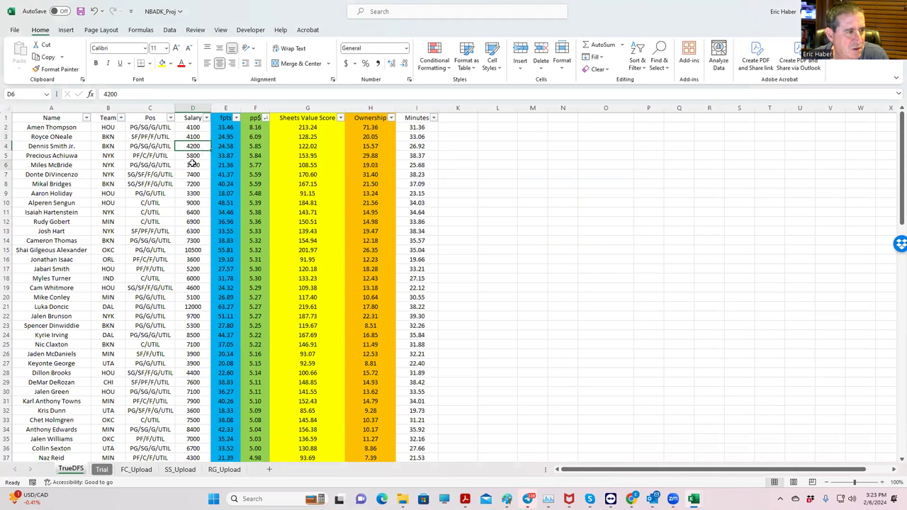
pyautogui.click(193, 165)
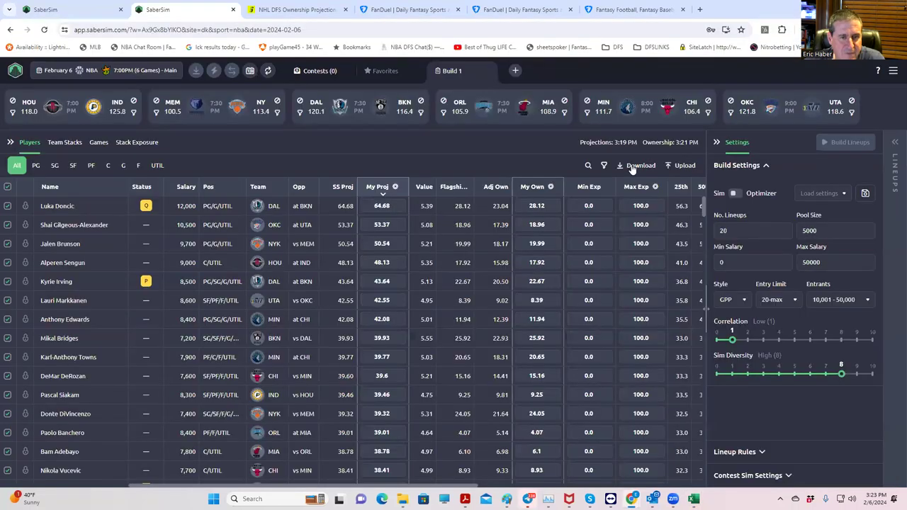
# - Download the DraftKings slate file, then upload KrugNBA\NBADK_Sim as custom projections, excluding unlisted players
pyautogui.click(645, 168)
pyautogui.click(669, 167)
pyautogui.click(583, 129)
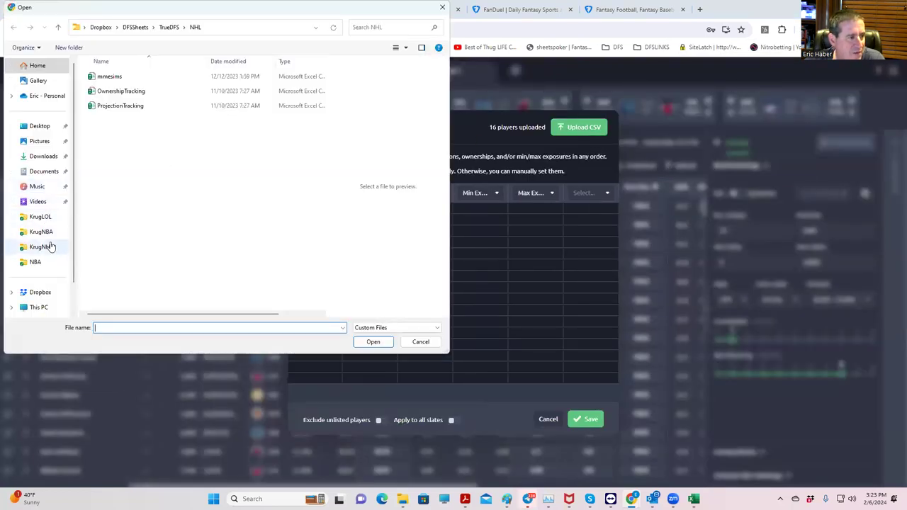
pyautogui.click(44, 236)
pyautogui.click(121, 91)
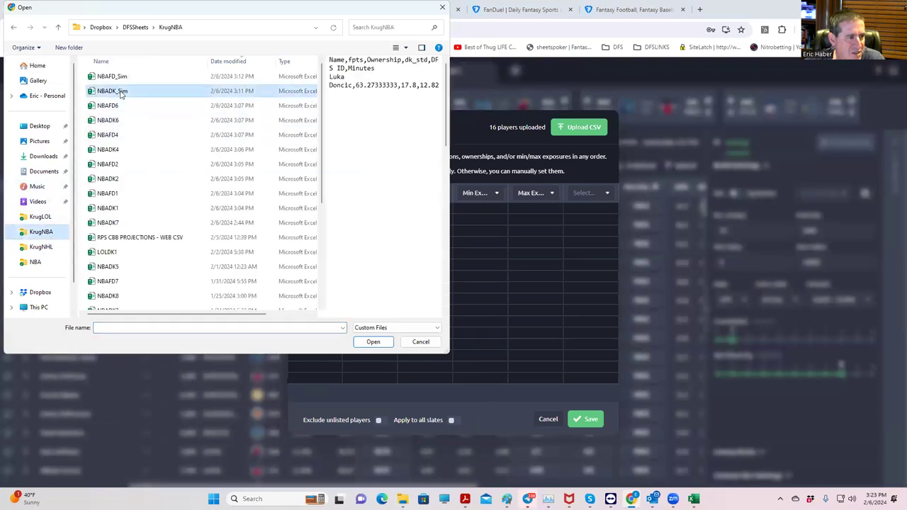
pyautogui.click(374, 342)
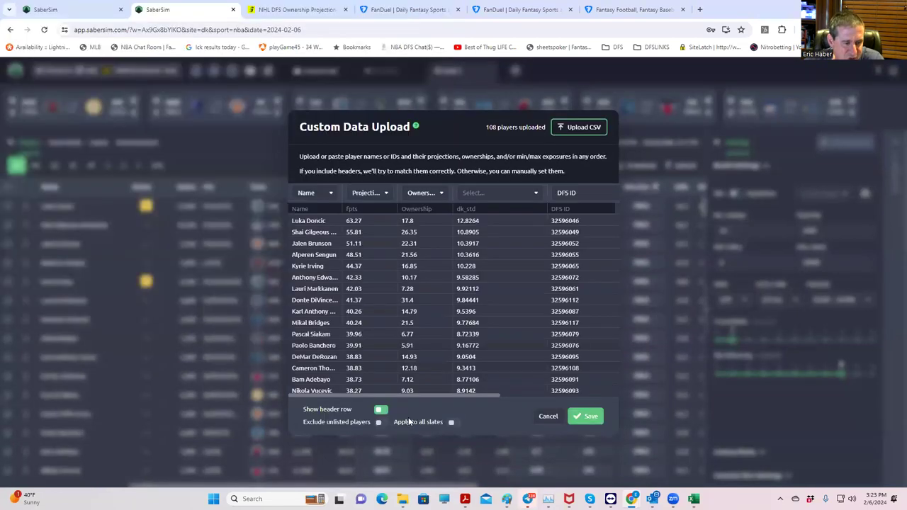
pyautogui.click(381, 423)
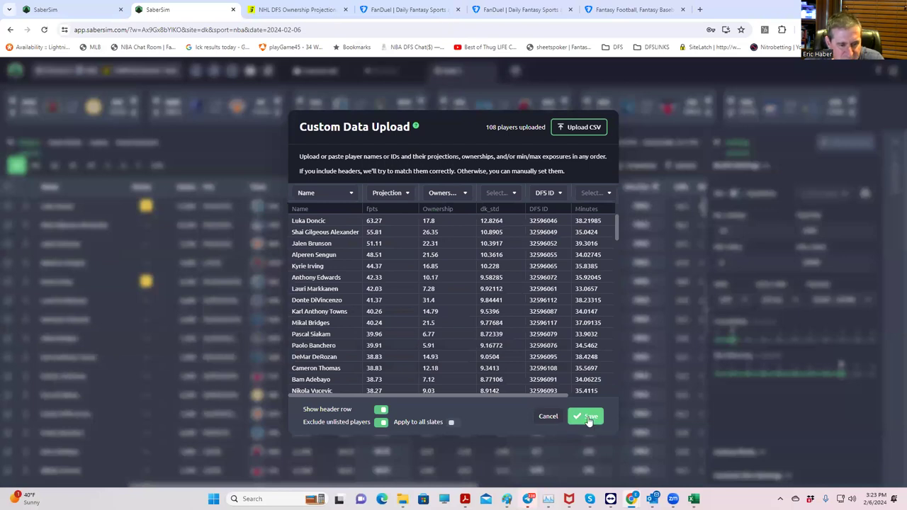
pyautogui.click(588, 418)
# - Skip saving the projections source, set No. Lineups to 51, and start the build
pyautogui.click(534, 306)
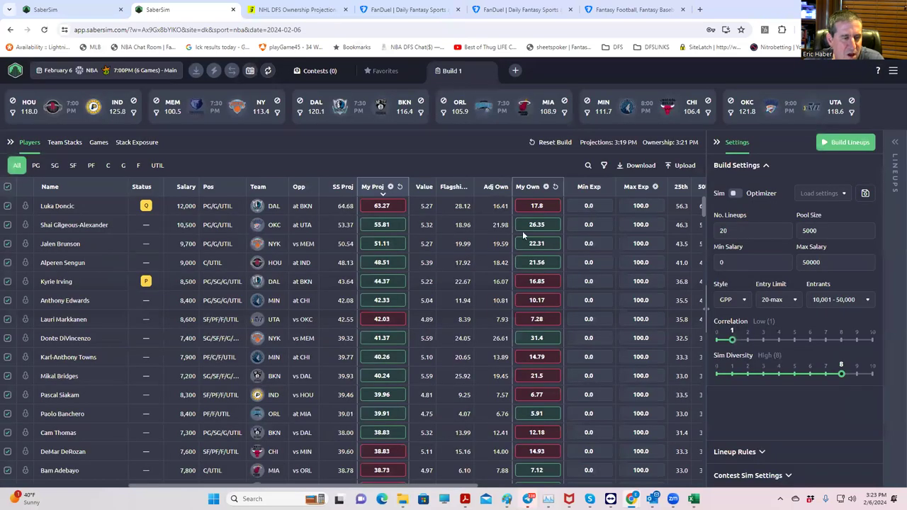
pyautogui.click(737, 230)
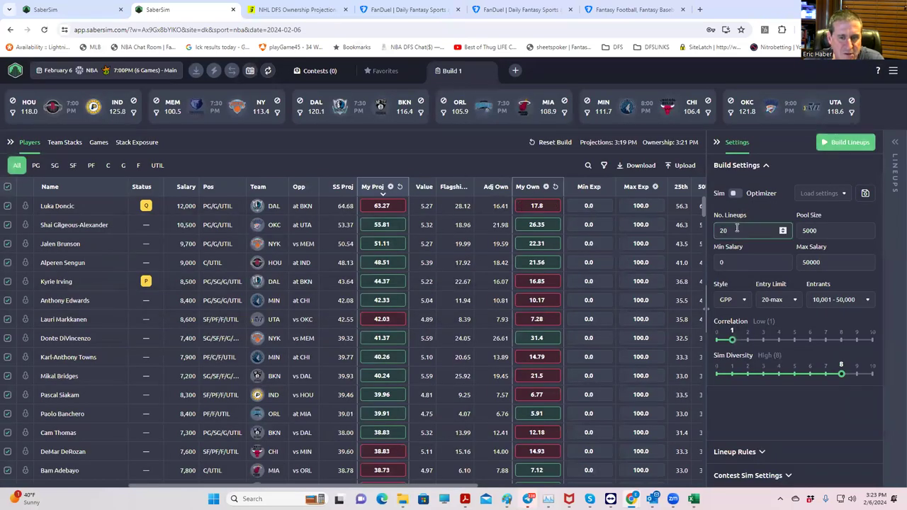
pyautogui.write('500')
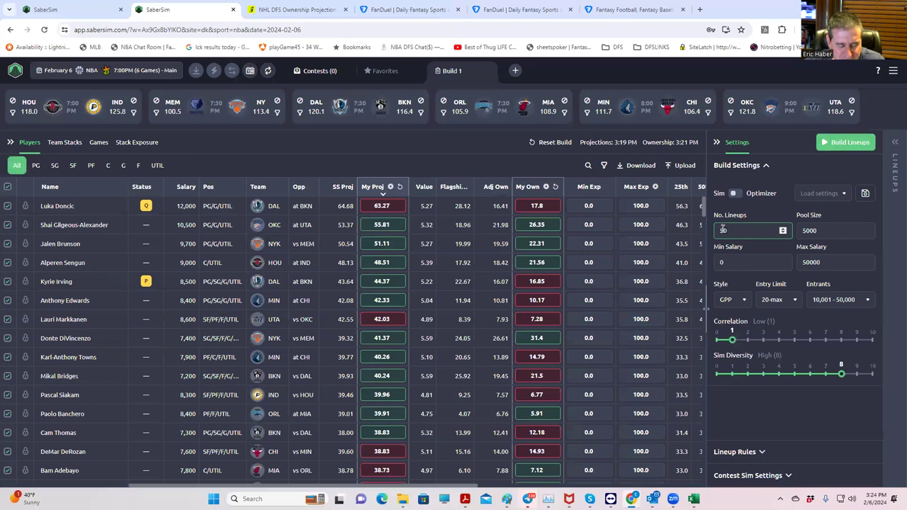
pyautogui.press('Up')
pyautogui.click(746, 258)
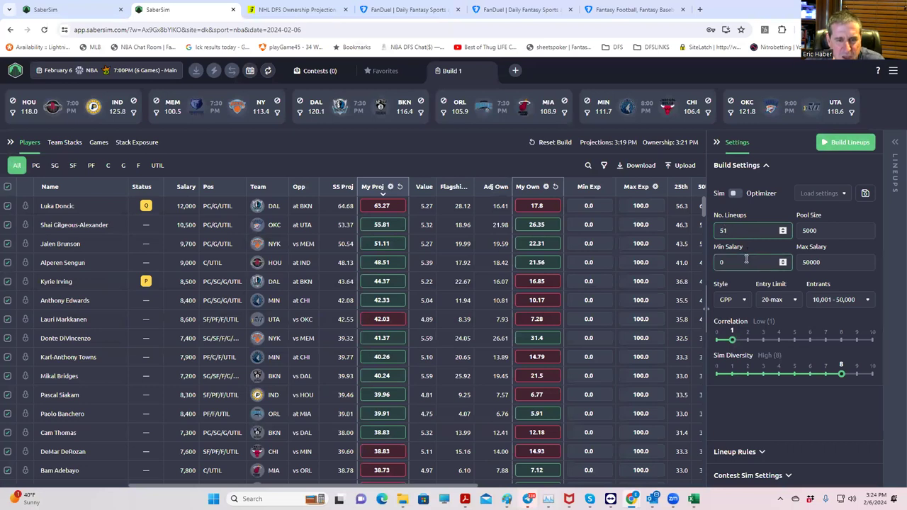
pyautogui.click(741, 230)
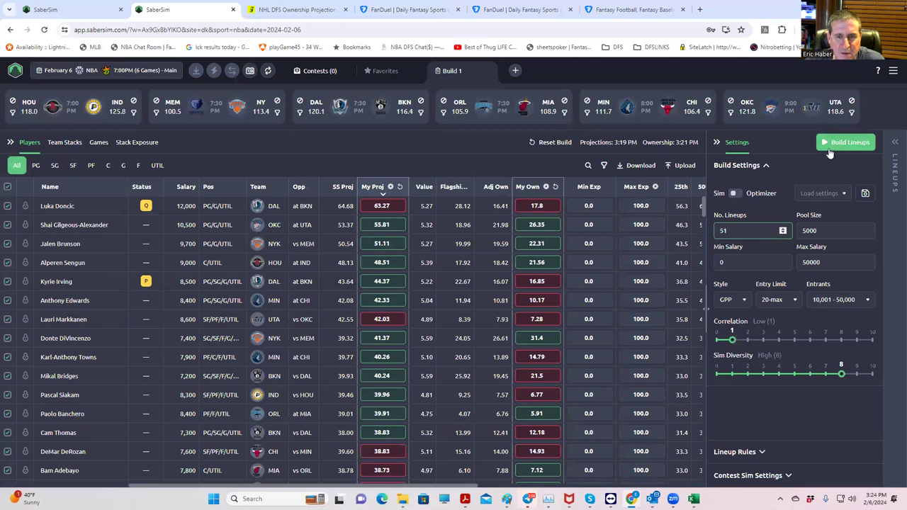
pyautogui.click(831, 147)
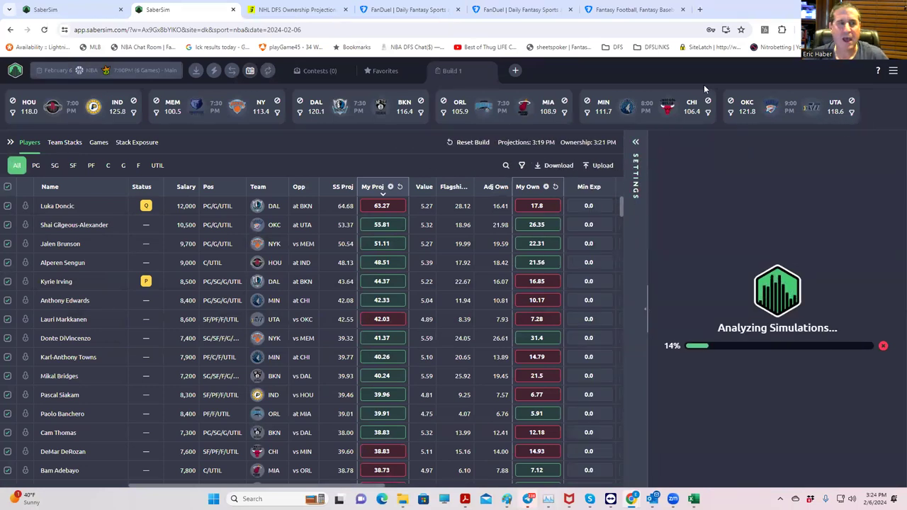
# - Glance at the FanDuel confirmation page, then close it with Ctrl+W to return to the build
pyautogui.click(630, 9)
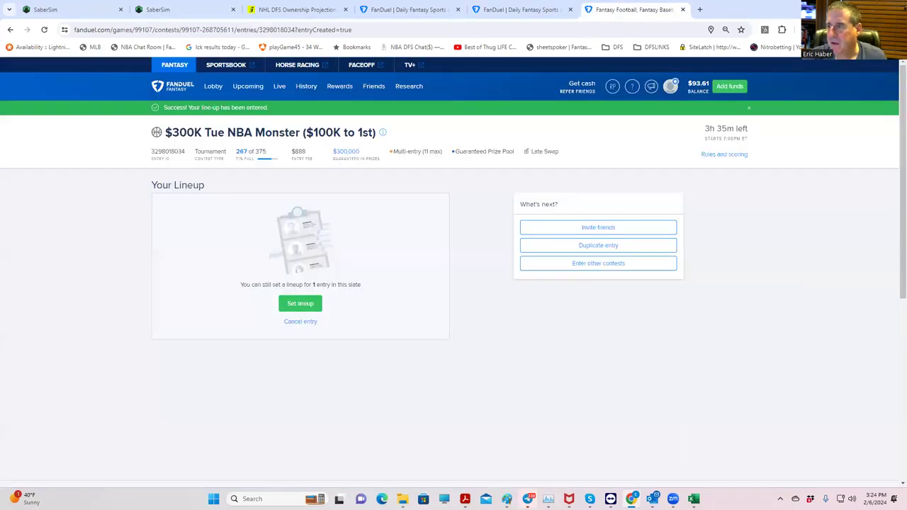
pyautogui.hotkey('ctrl', 'w')
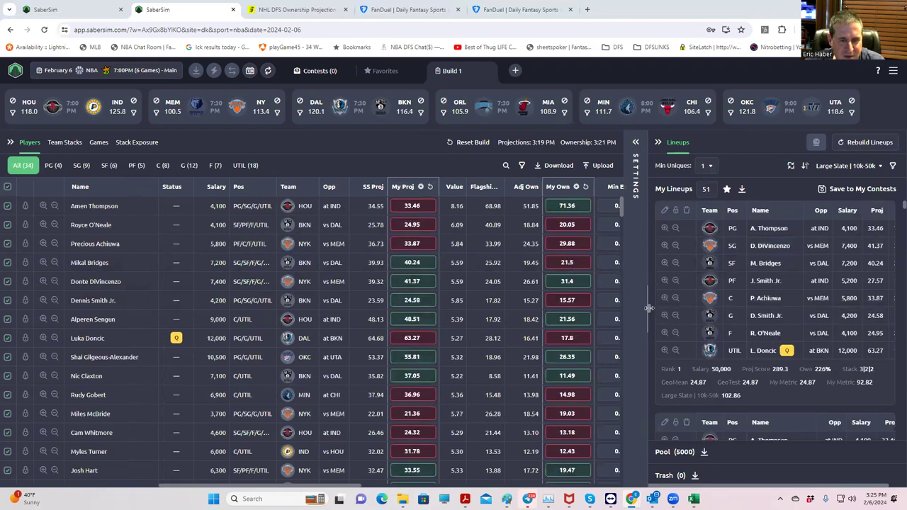
# - Widen the player table against the Lineups panel and scroll across its exposure columns
pyautogui.moveTo(649, 308); pyautogui.dragTo(730, 306)
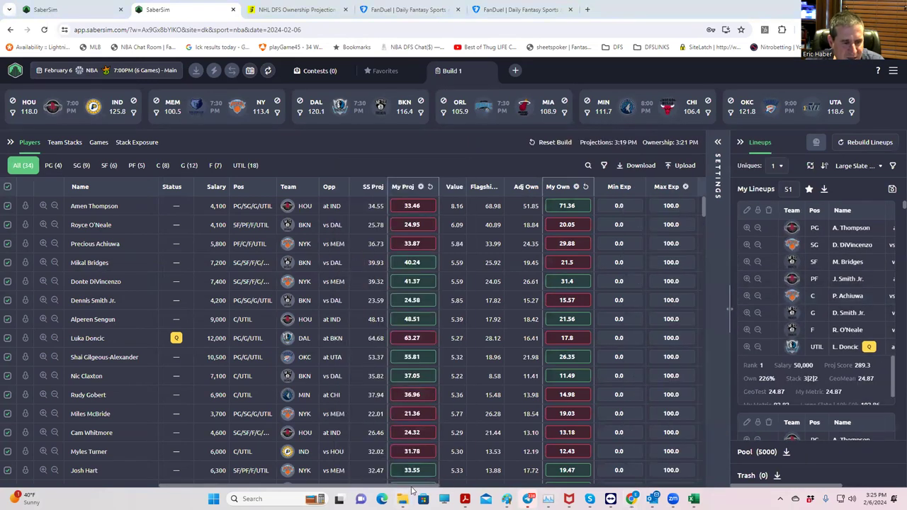
pyautogui.moveTo(411, 489); pyautogui.dragTo(485, 485)
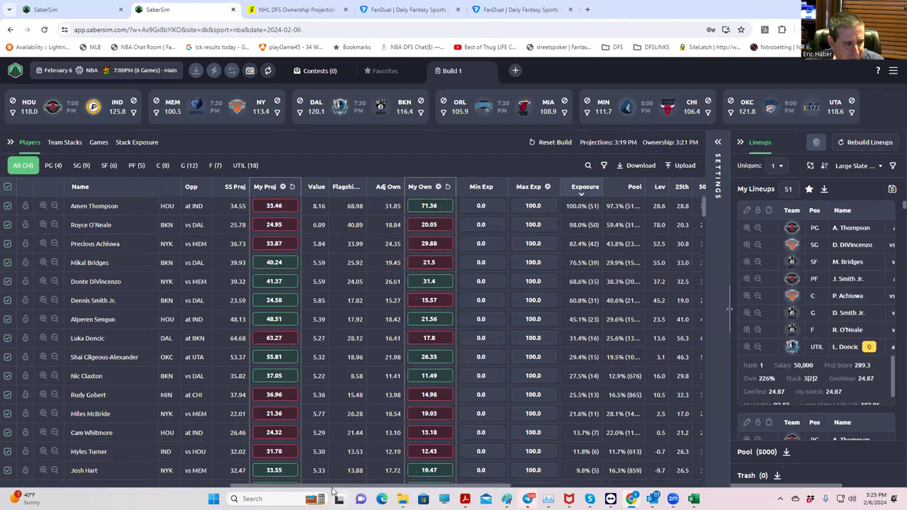
pyautogui.moveTo(331, 489); pyautogui.dragTo(170, 485)
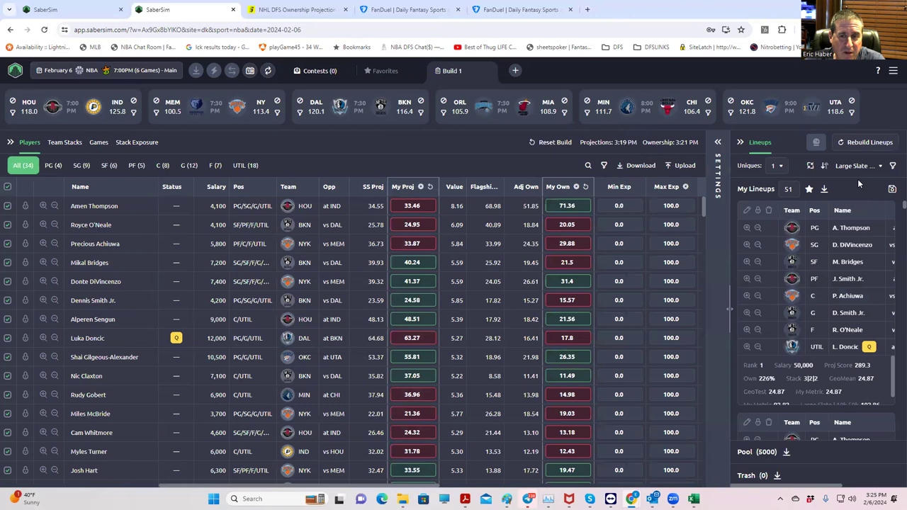
# - Upload the newest DKEntries CSV from Downloads as the entries file for the 51 lineups
pyautogui.click(891, 189)
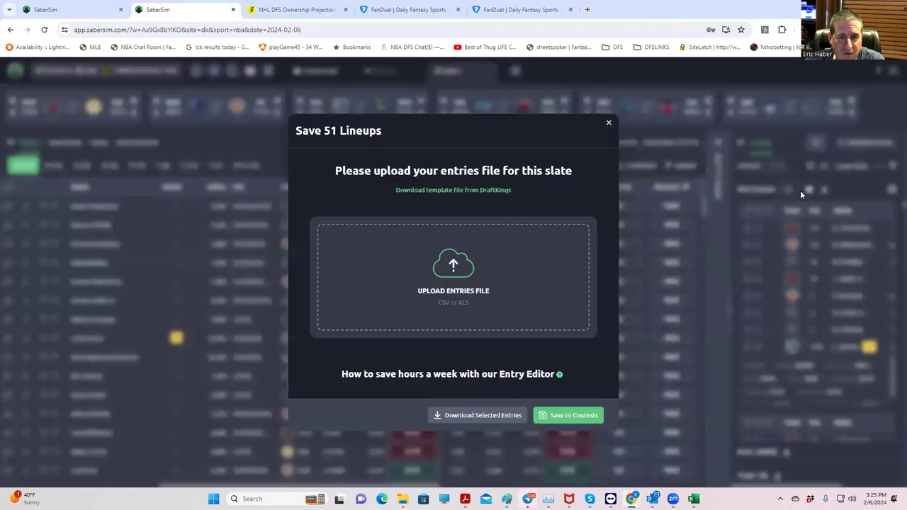
pyautogui.click(447, 192)
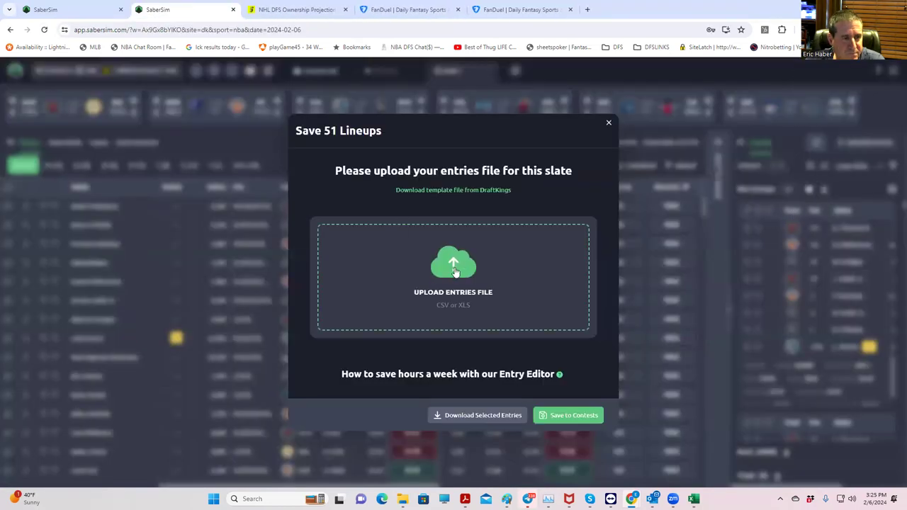
pyautogui.click(455, 269)
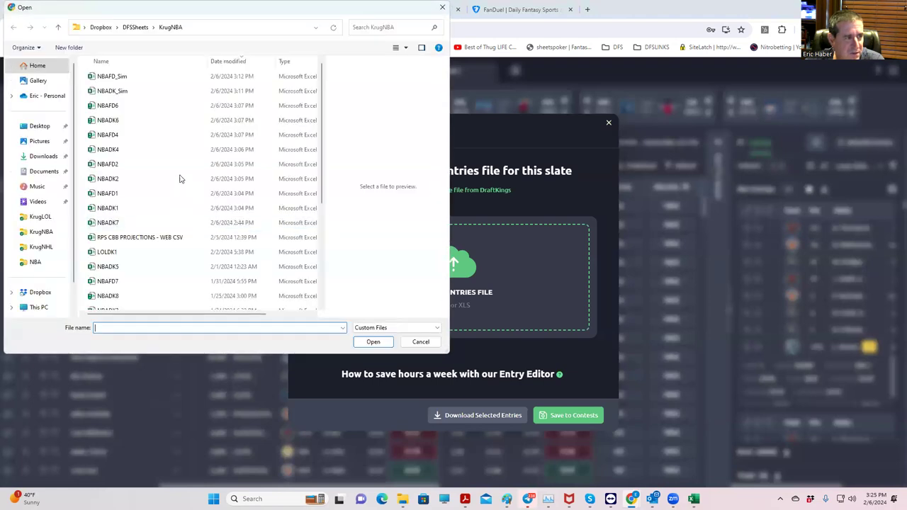
pyautogui.click(43, 156)
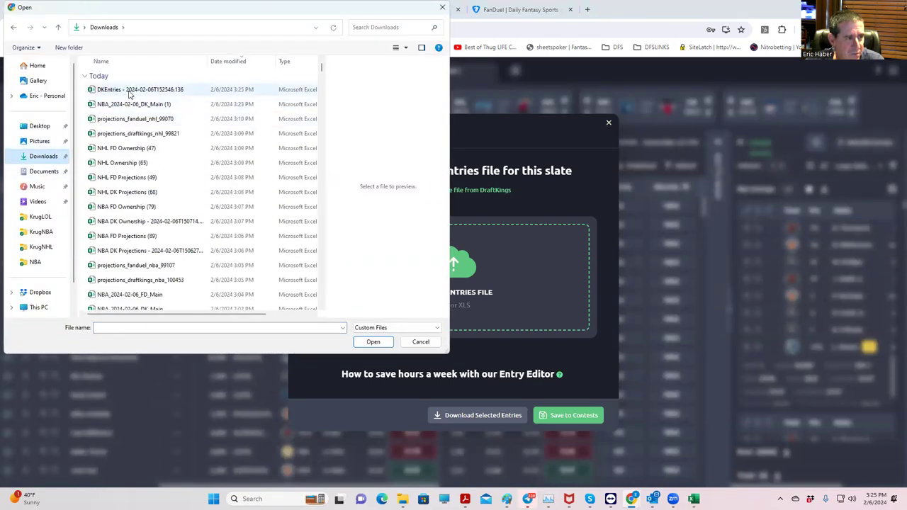
pyautogui.click(130, 93)
pyautogui.click(372, 341)
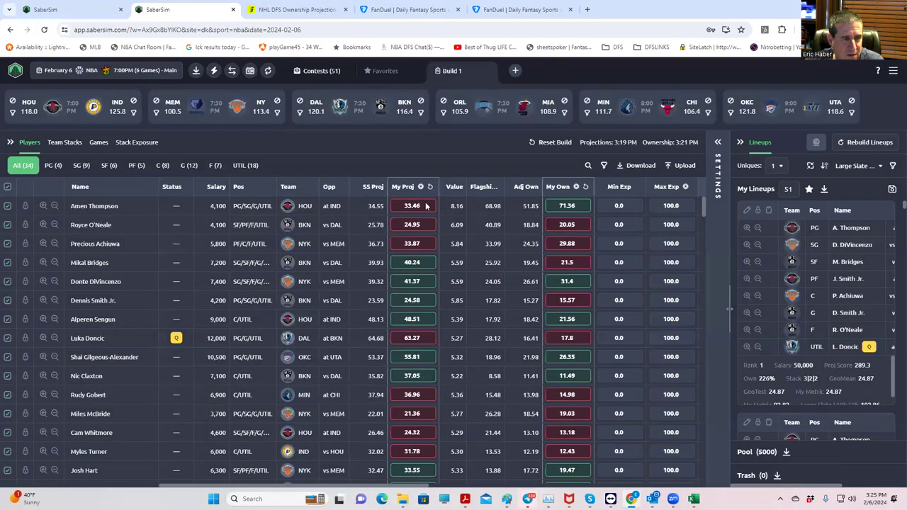
# - Add a contest sim for the $350K Fadeaway contest against Flagship MME field lineups
pyautogui.moveTo(338, 197)
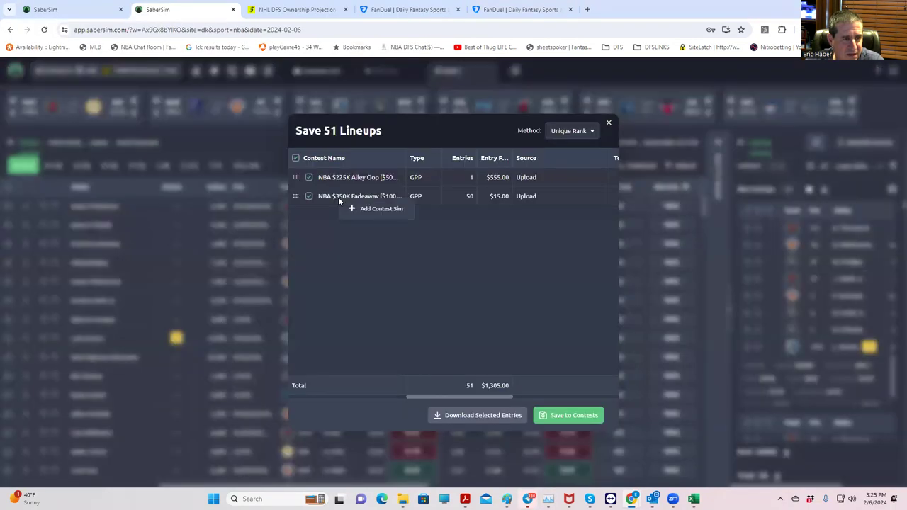
pyautogui.click(377, 210)
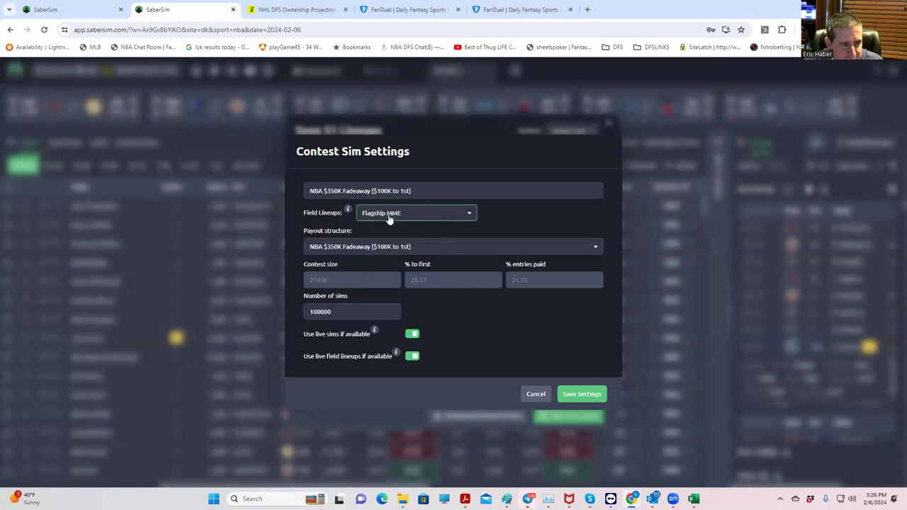
pyautogui.click(408, 215)
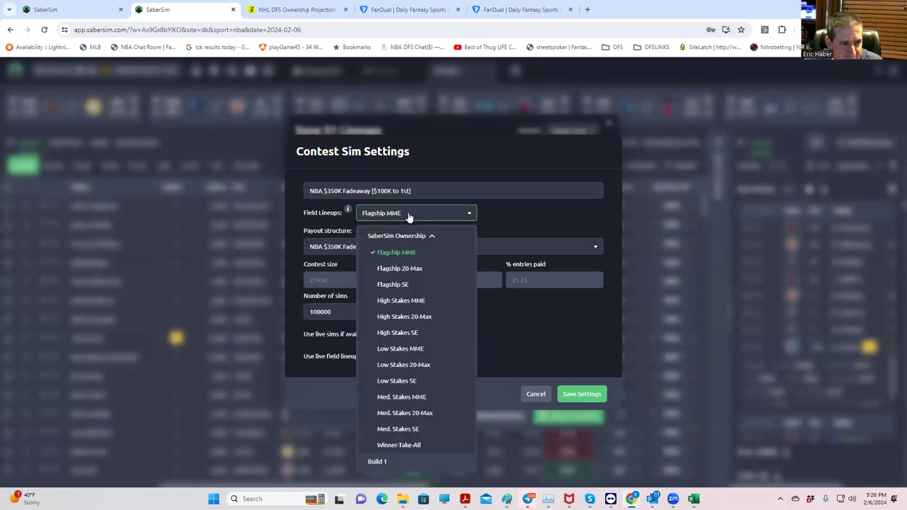
pyautogui.click(407, 257)
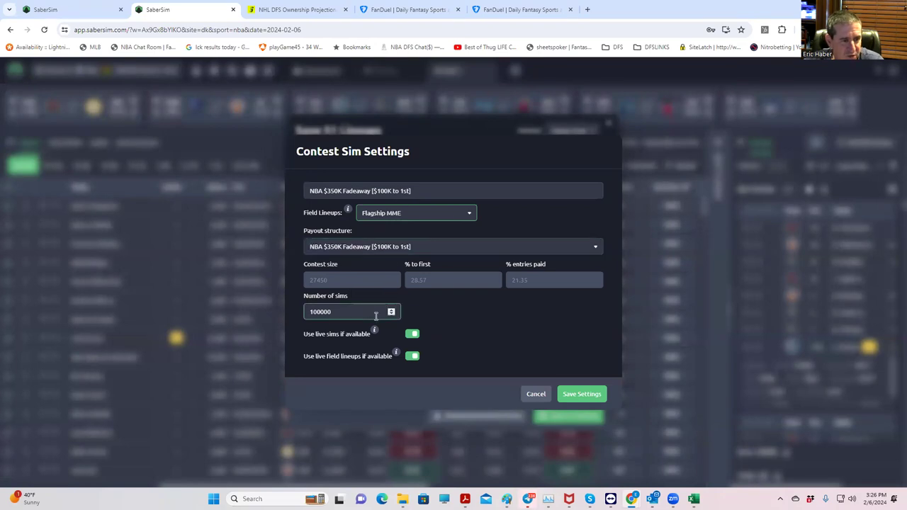
pyautogui.click(571, 395)
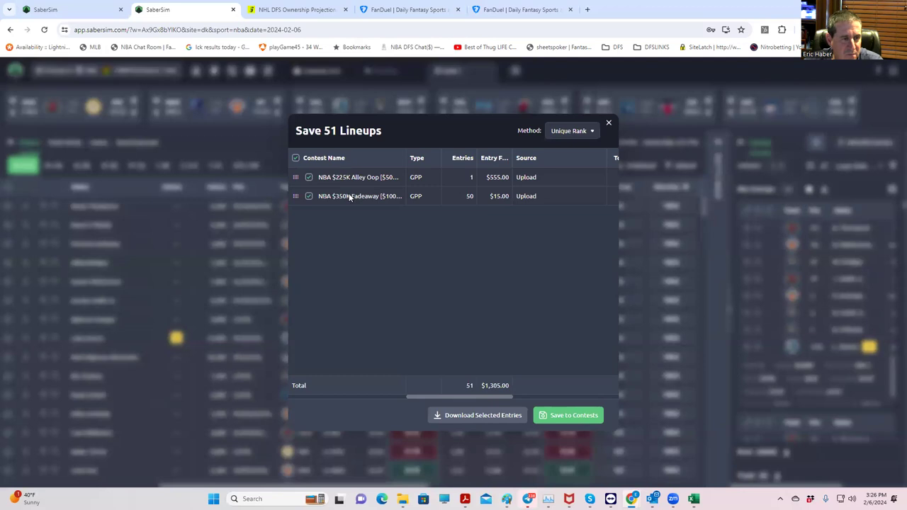
# - Recheck the Fadeaway sim unchanged, then add the $225K Alley Oop contest sim
pyautogui.moveTo(347, 198)
pyautogui.click(389, 206)
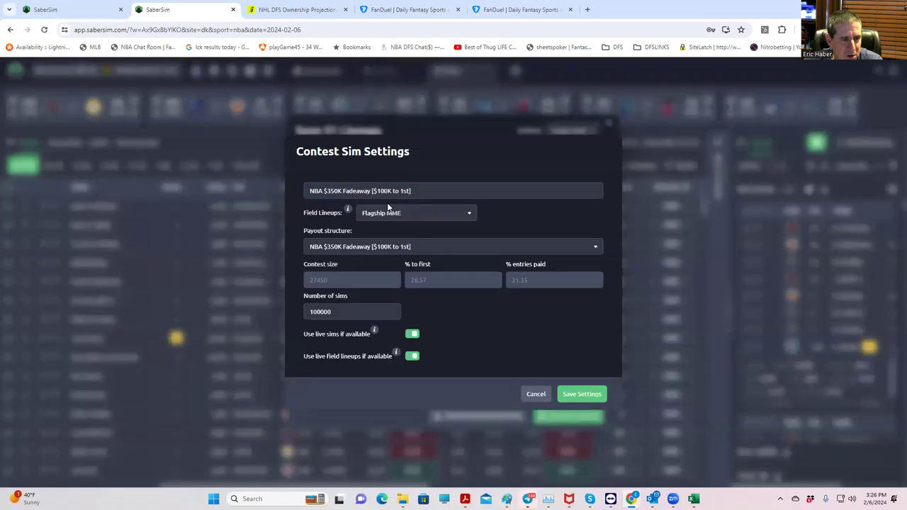
pyautogui.click(535, 394)
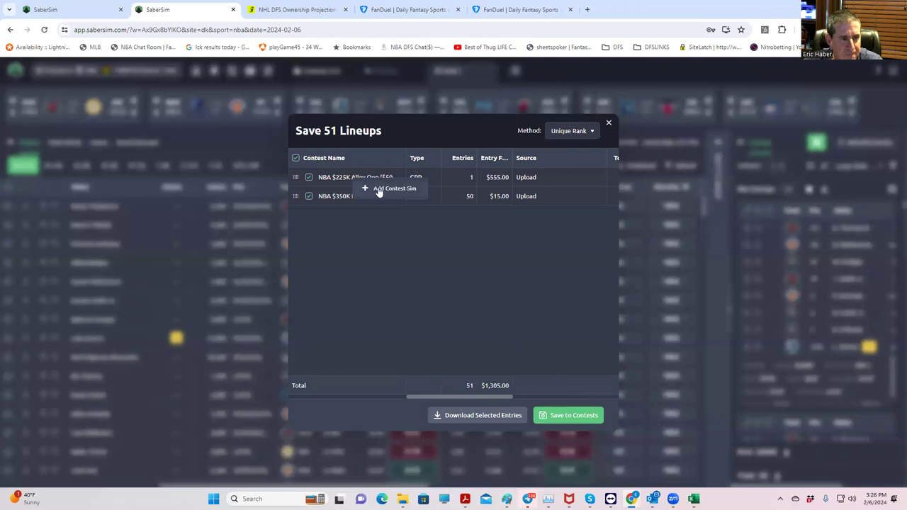
pyautogui.click(376, 189)
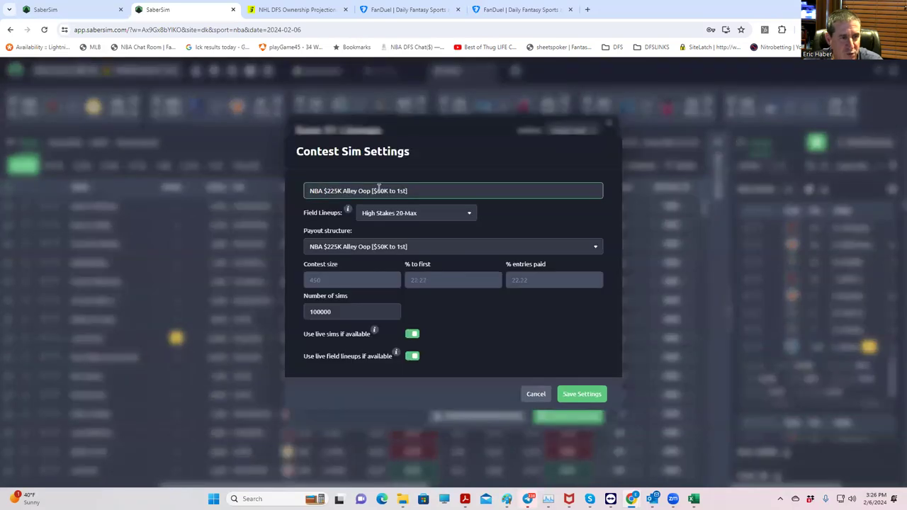
pyautogui.click(582, 395)
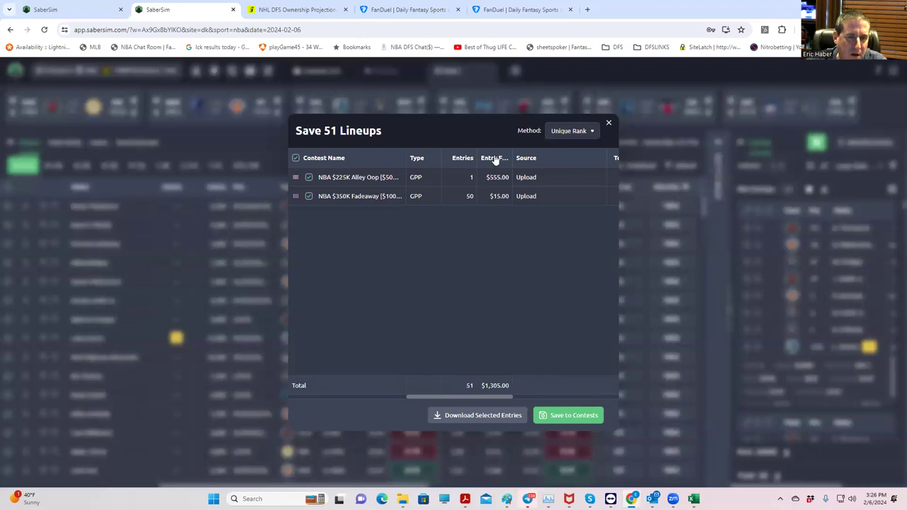
# - Close the save window, review both contest sims in Settings, and run the contest simulation
pyautogui.click(608, 124)
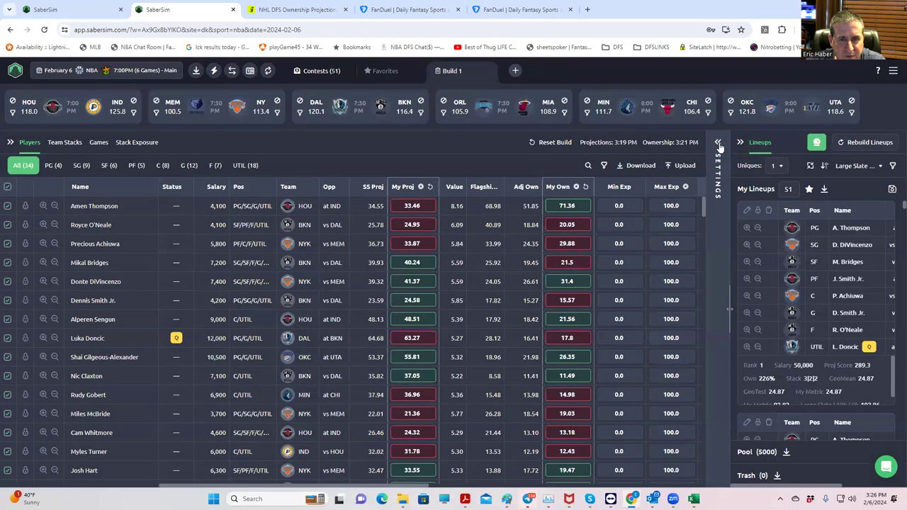
pyautogui.click(717, 141)
pyautogui.click(635, 477)
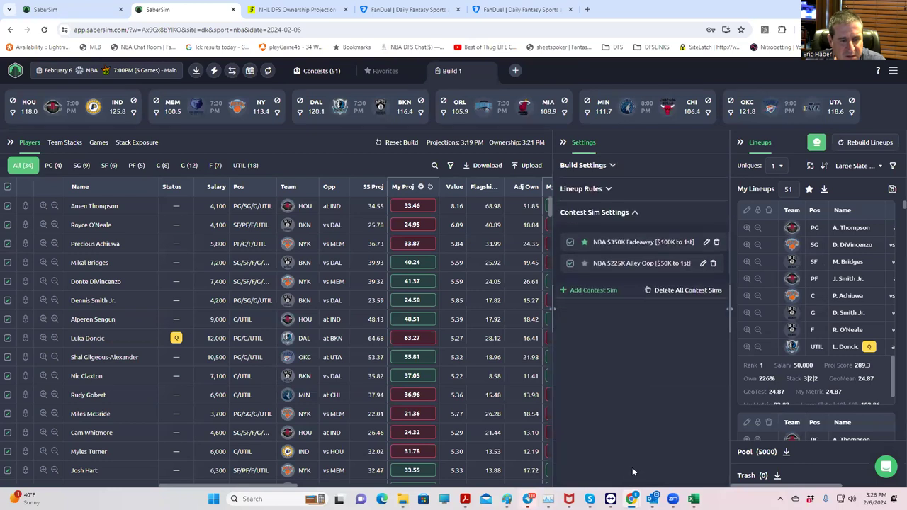
pyautogui.click(816, 148)
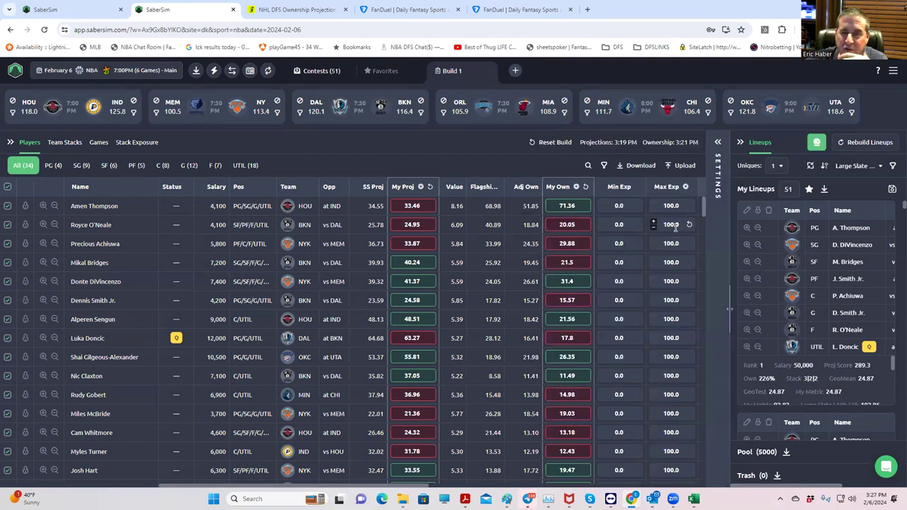
pyautogui.click(870, 166)
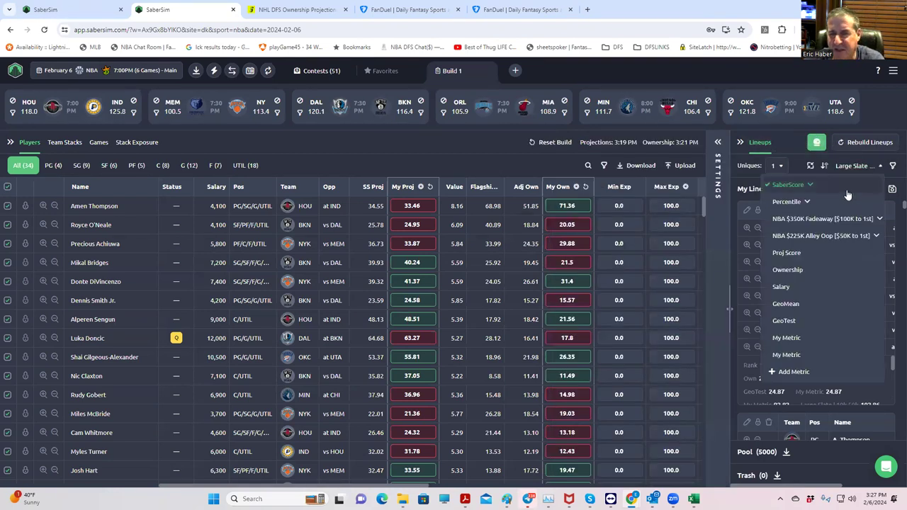
pyautogui.click(826, 220)
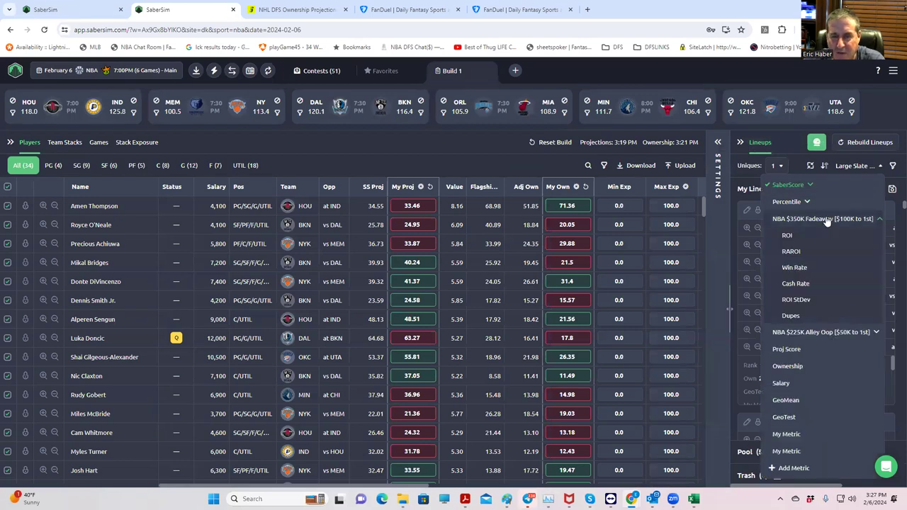
pyautogui.click(788, 251)
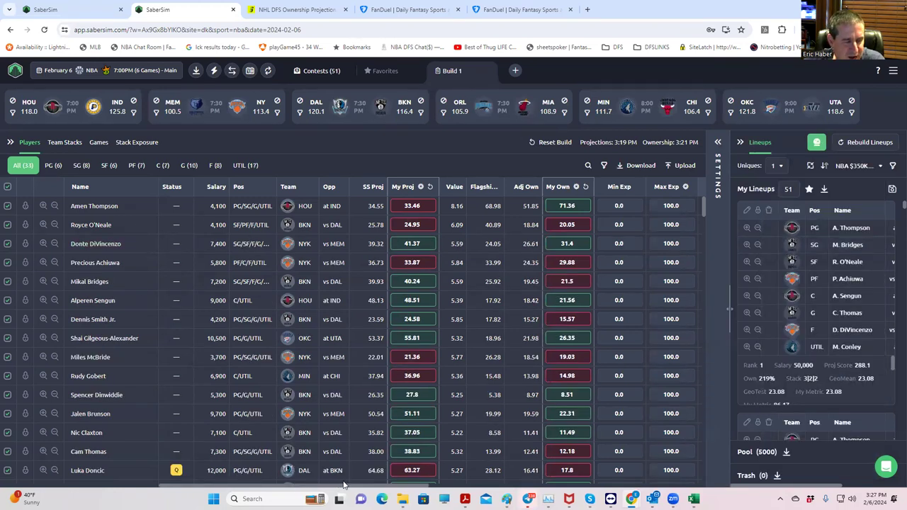
pyautogui.hscroll(3, 382, 487)
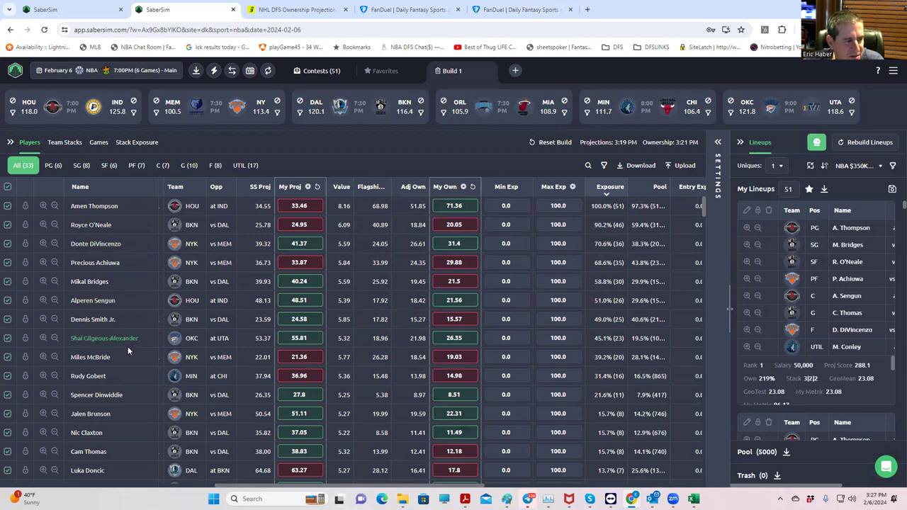
pyautogui.scroll(-2, 180, 374)
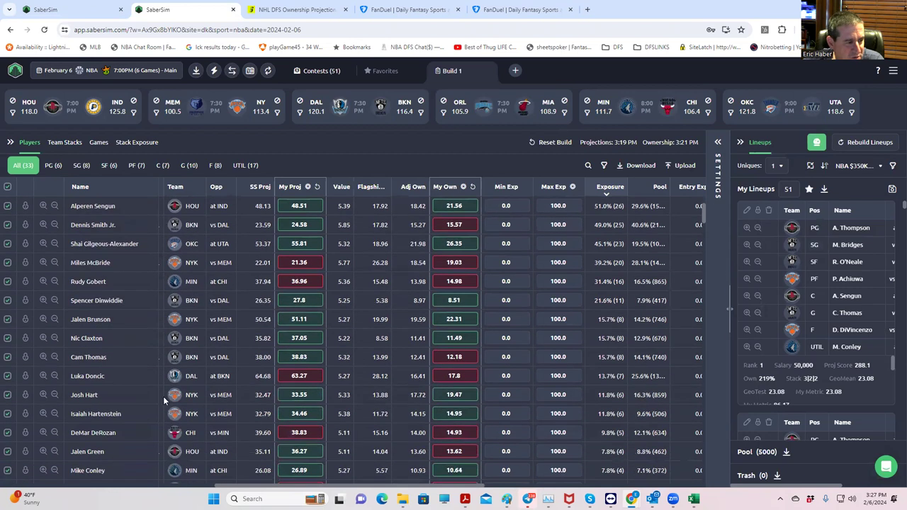
pyautogui.scroll(2, 612, 374)
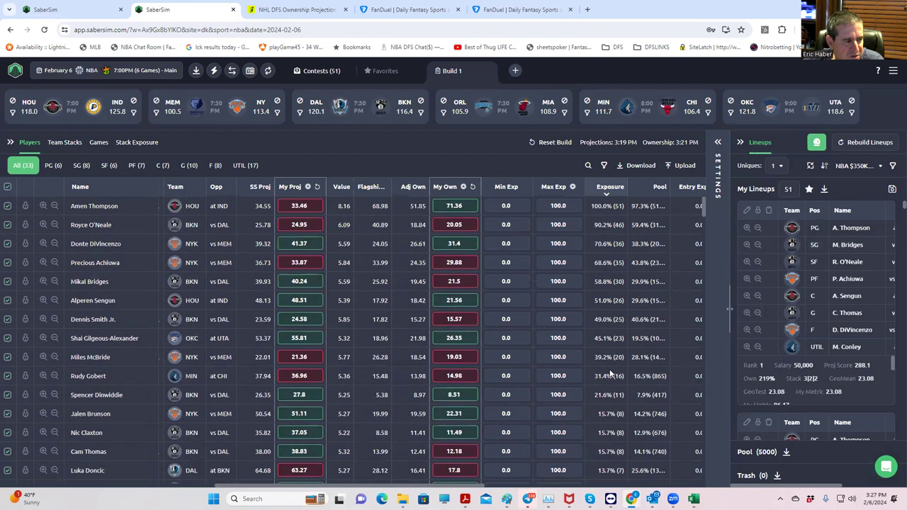
# - Step the Uniques requirement through 2, 3, 4, 5 and 6 to compare exposures
pyautogui.click(780, 163)
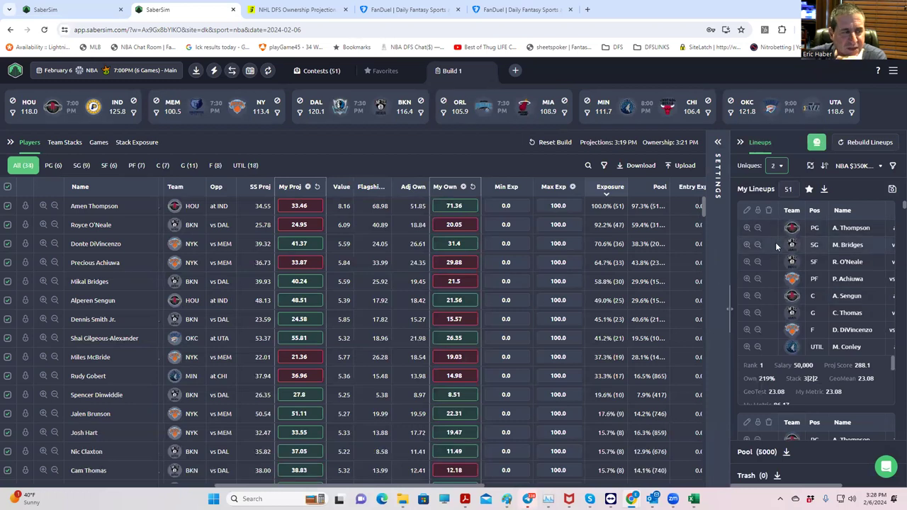
pyautogui.click(781, 165)
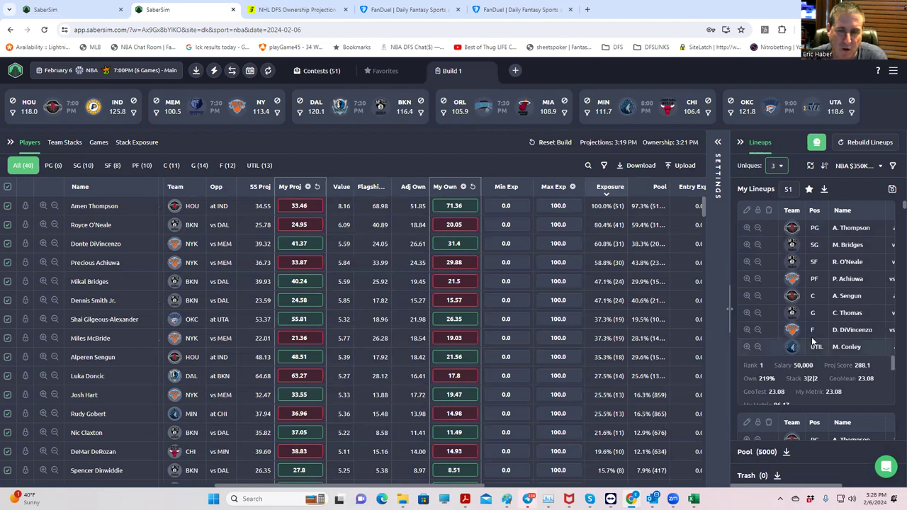
pyautogui.click(782, 165)
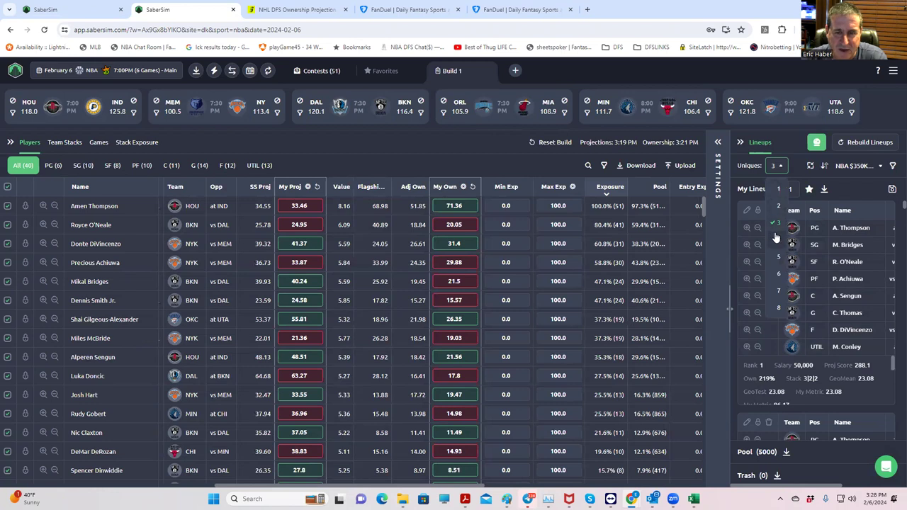
pyautogui.click(774, 238)
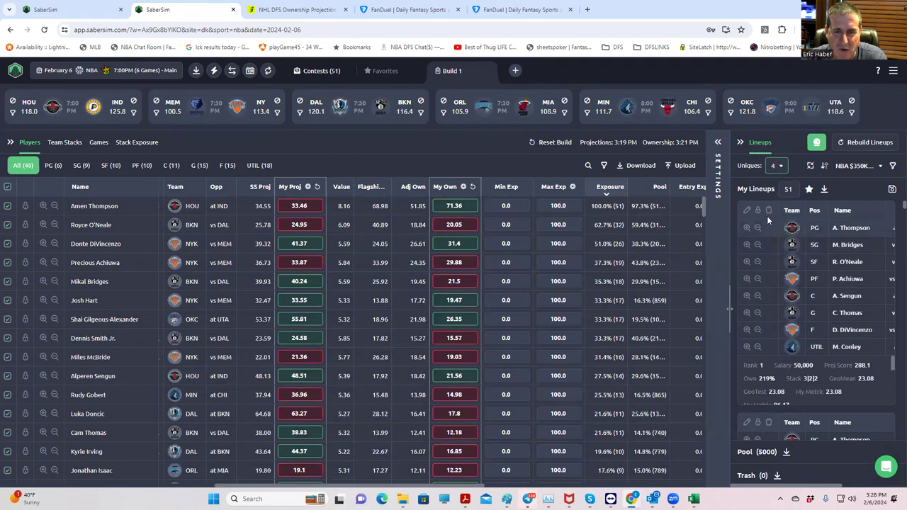
pyautogui.click(771, 167)
pyautogui.click(778, 258)
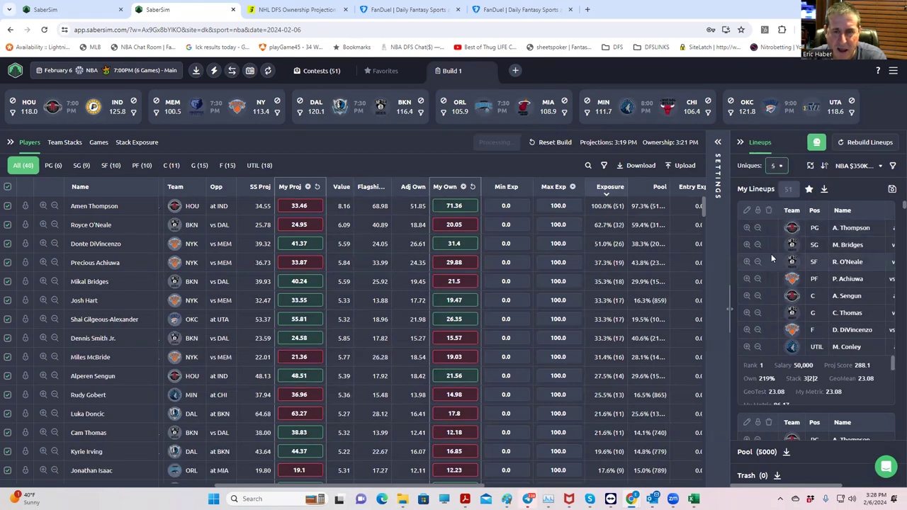
pyautogui.click(778, 167)
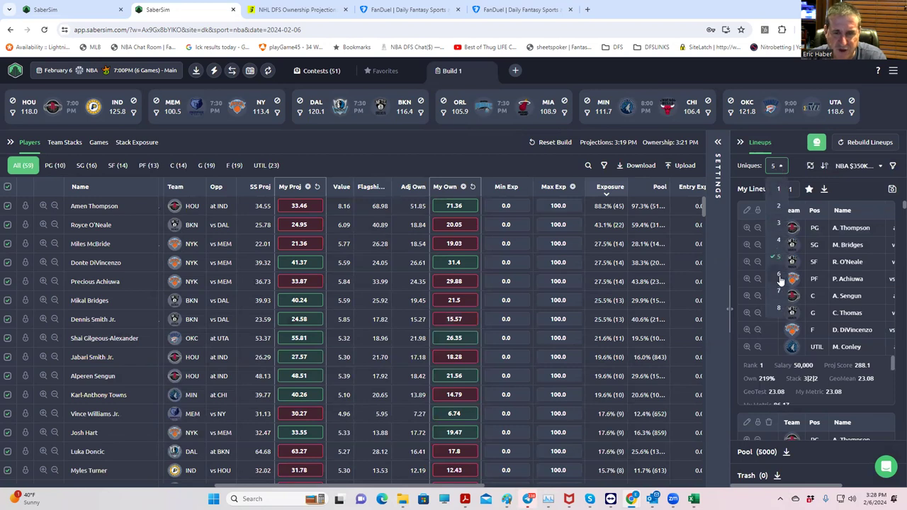
pyautogui.click(779, 277)
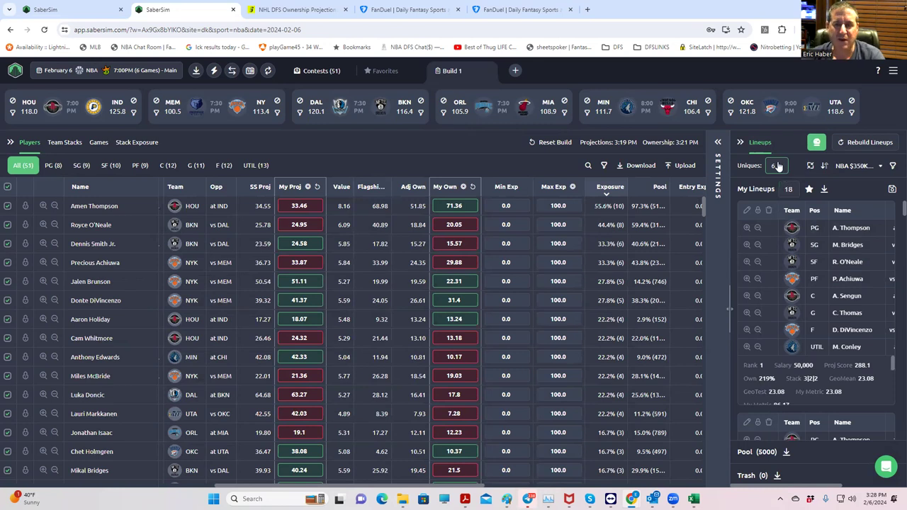
# - Toggle Uniques between 5 and 6, then settle on 4 unique players
pyautogui.click(778, 165)
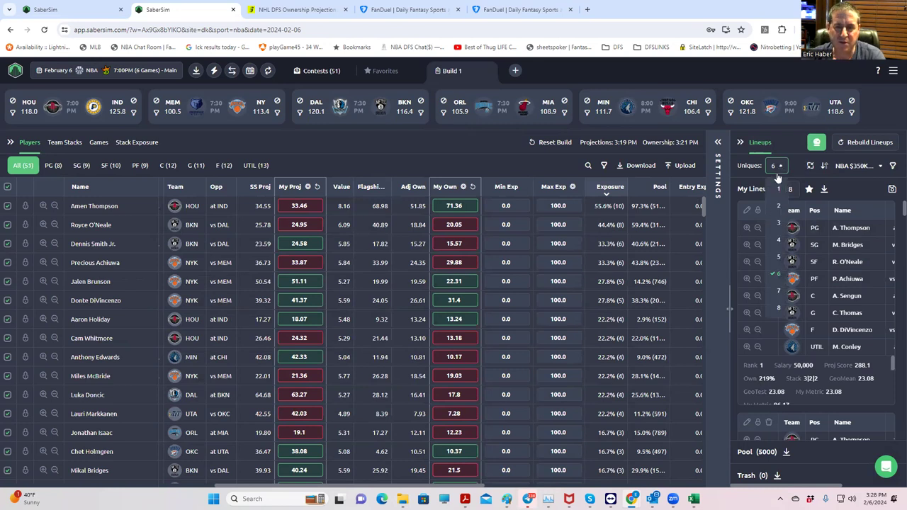
pyautogui.click(779, 258)
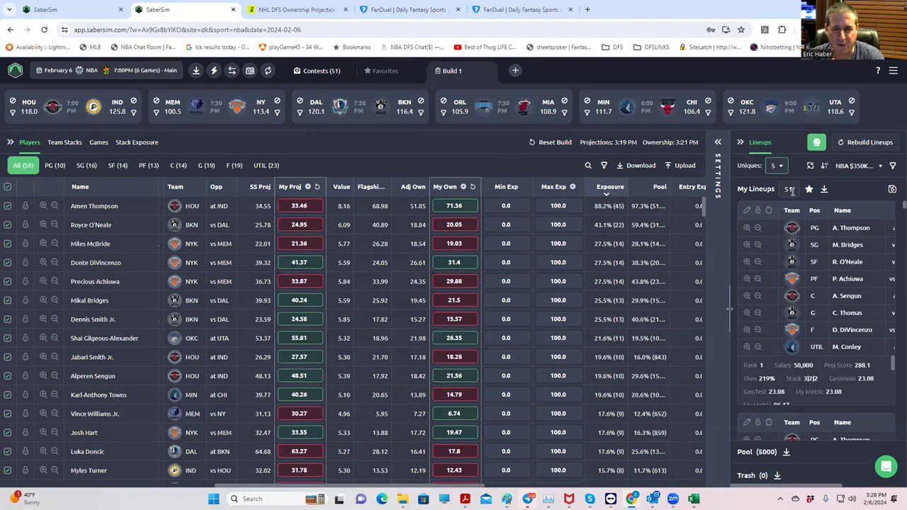
pyautogui.click(773, 168)
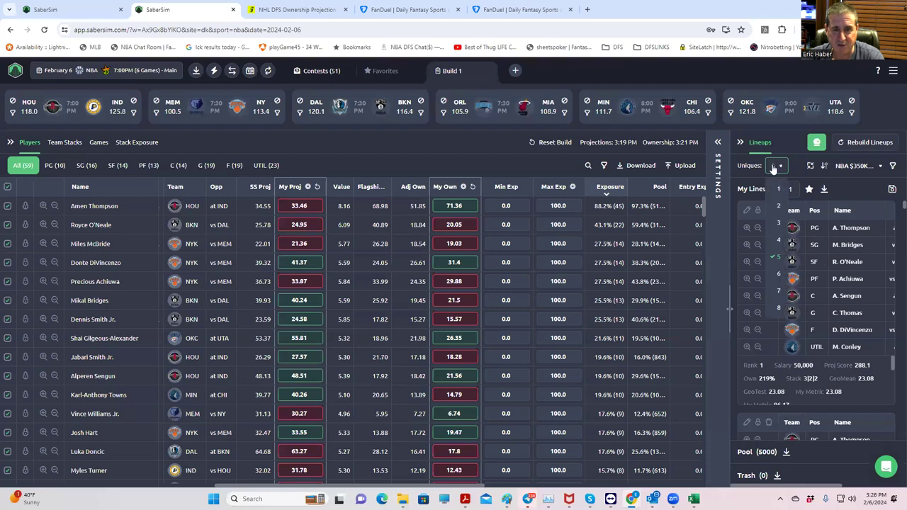
pyautogui.click(777, 274)
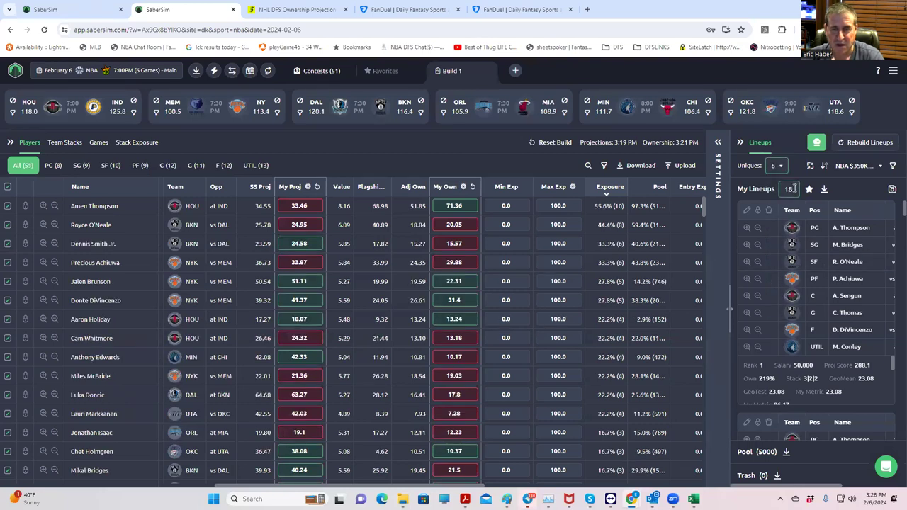
pyautogui.click(777, 167)
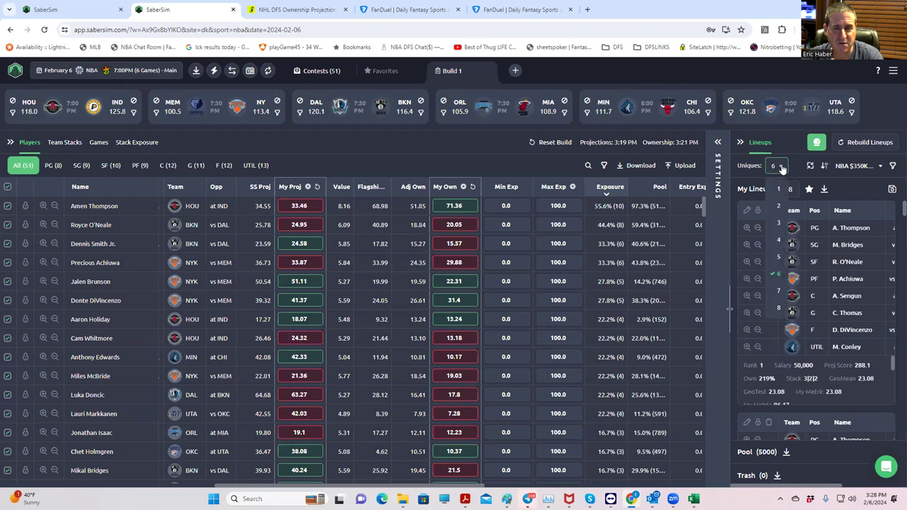
pyautogui.click(778, 259)
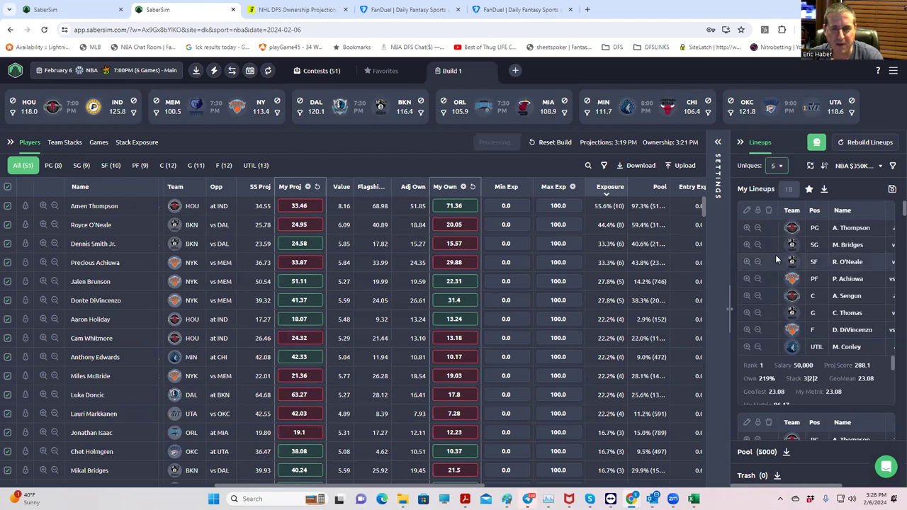
pyautogui.click(777, 167)
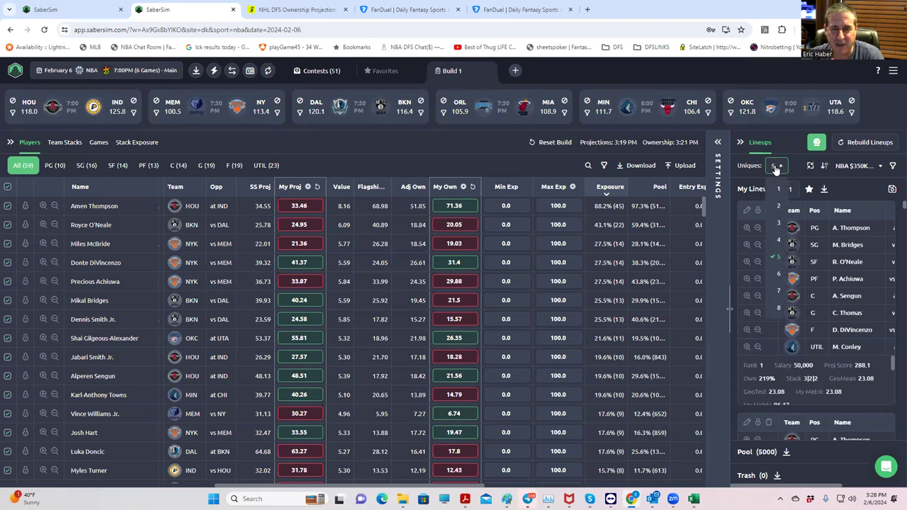
pyautogui.click(778, 238)
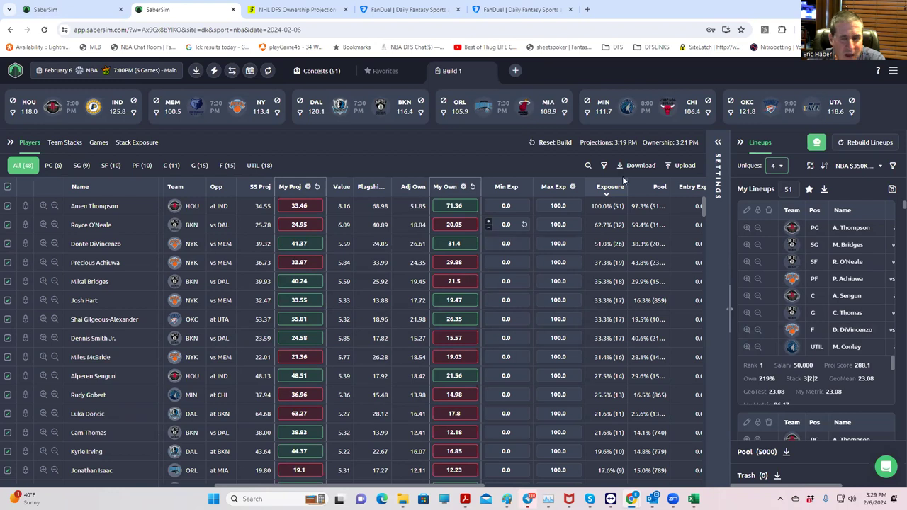
# - Save 50 lineups into the $350K Fadeaway contest only, leaving Alley Oop out
pyautogui.click(892, 189)
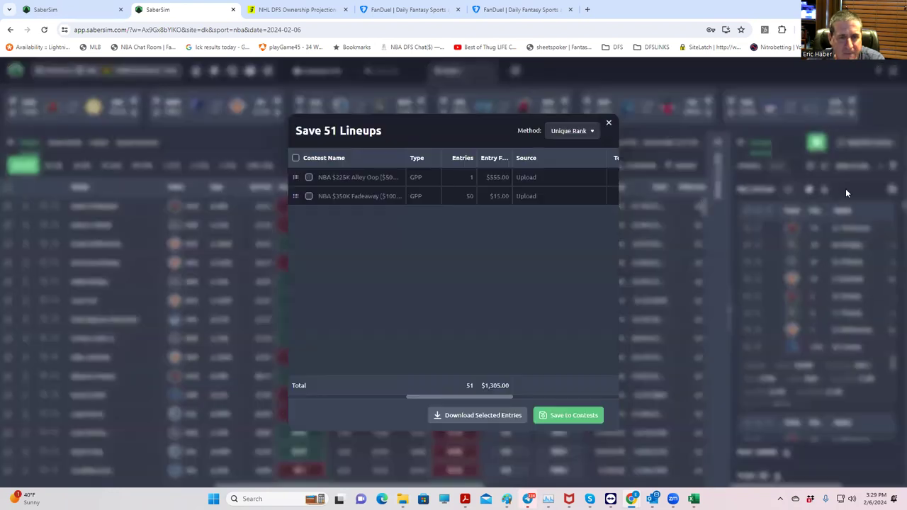
pyautogui.click(309, 177)
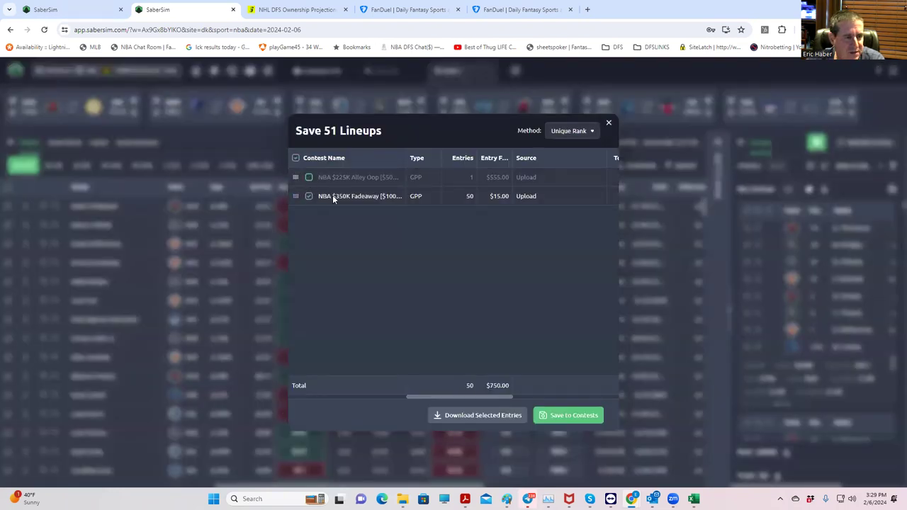
pyautogui.click(563, 417)
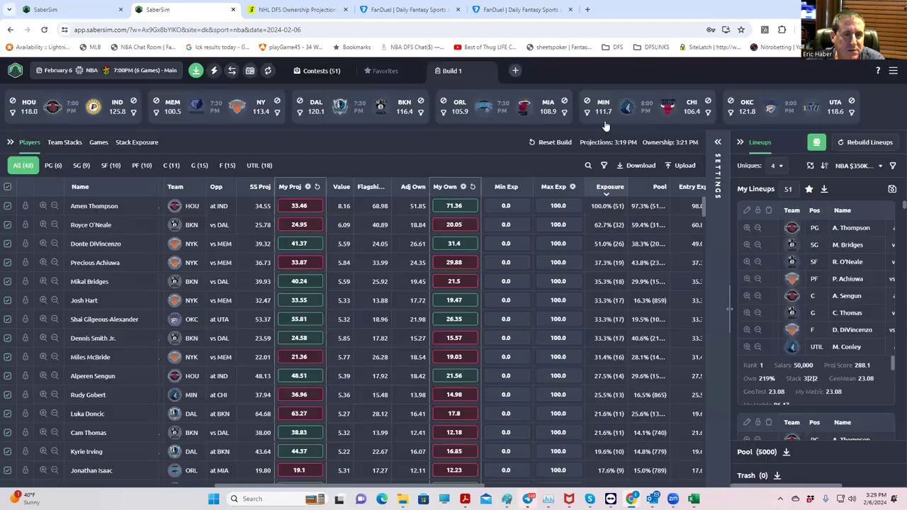
# - Reset Uniques to 1 and rank lineups by NBA $225K Alley Oop RAROI
pyautogui.click(776, 165)
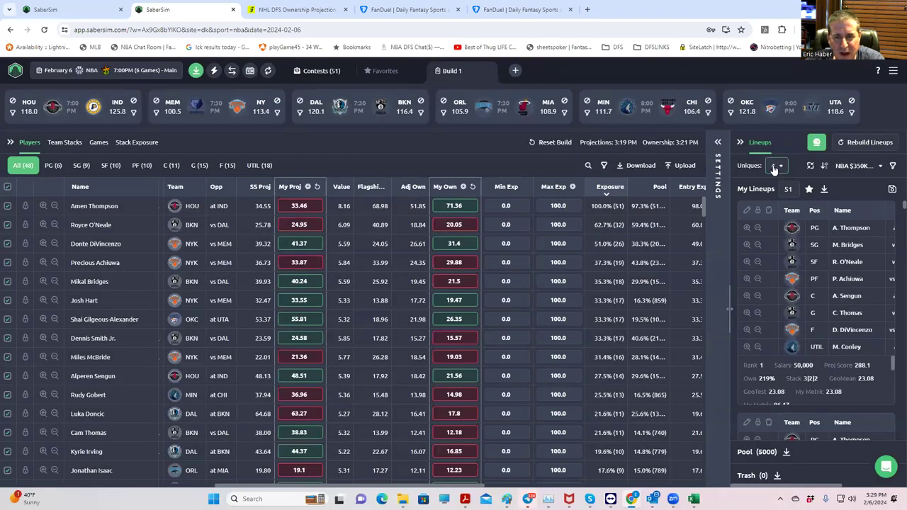
pyautogui.click(776, 183)
pyautogui.click(853, 166)
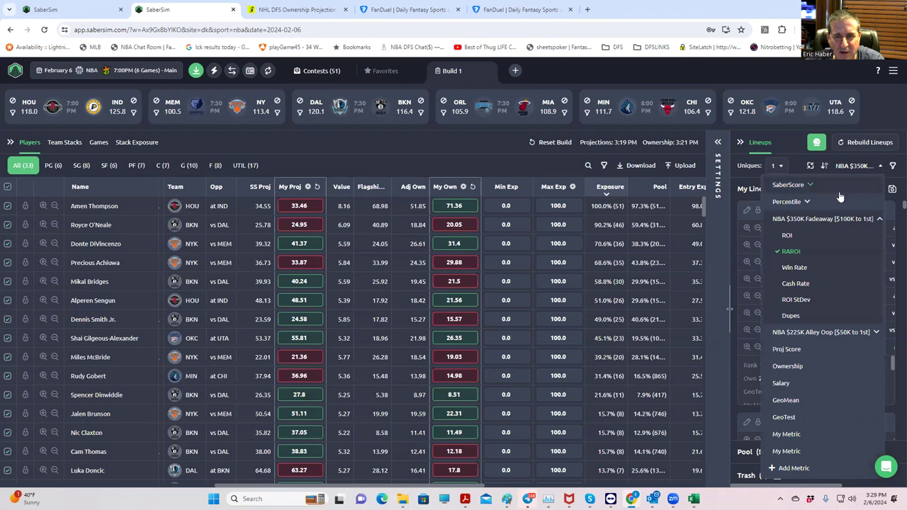
pyautogui.click(817, 334)
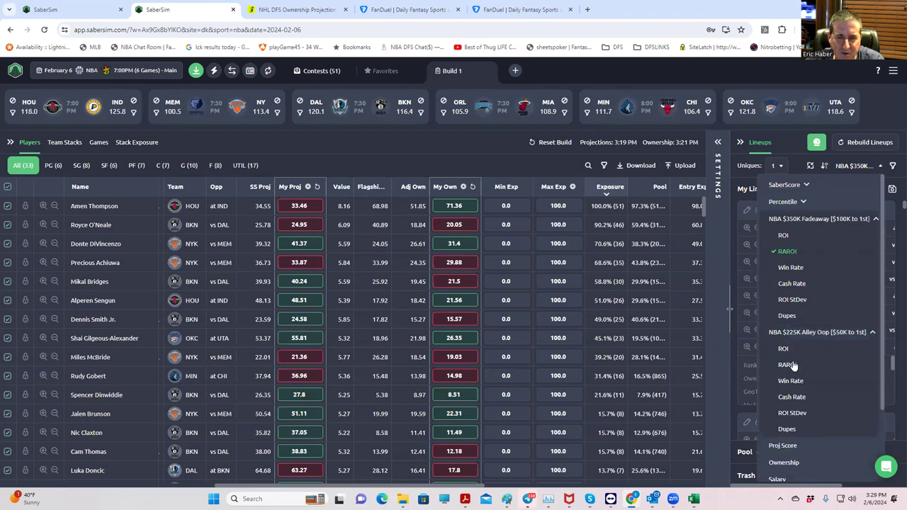
pyautogui.click(788, 364)
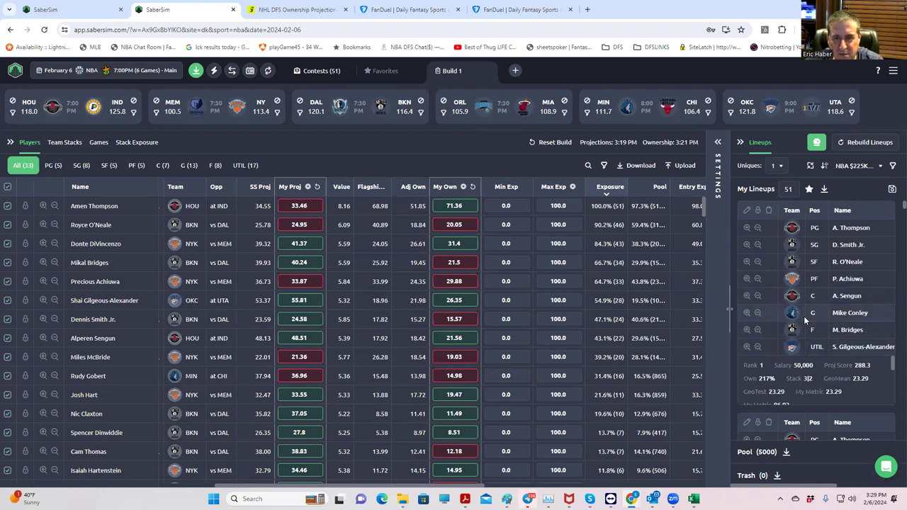
# - Switch the save selection from Fadeaway to the Alley Oop contest, then close the window
pyautogui.click(892, 192)
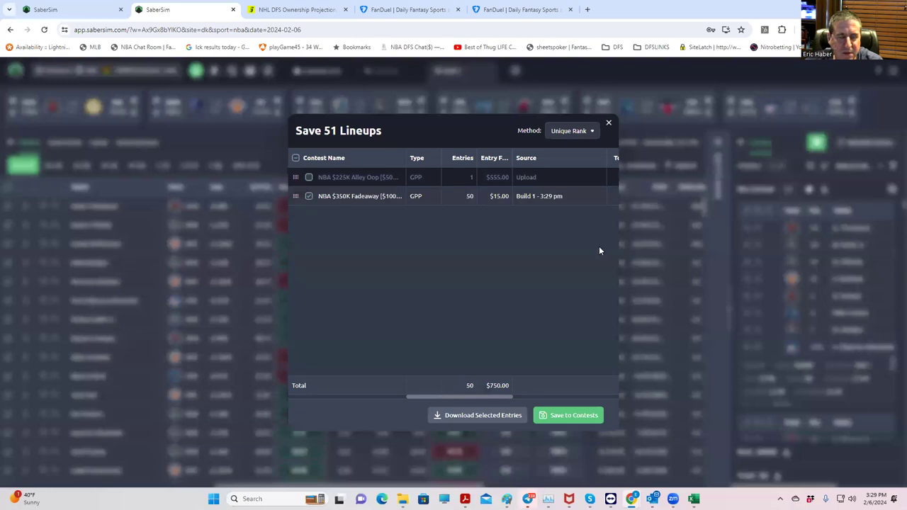
pyautogui.click(308, 197)
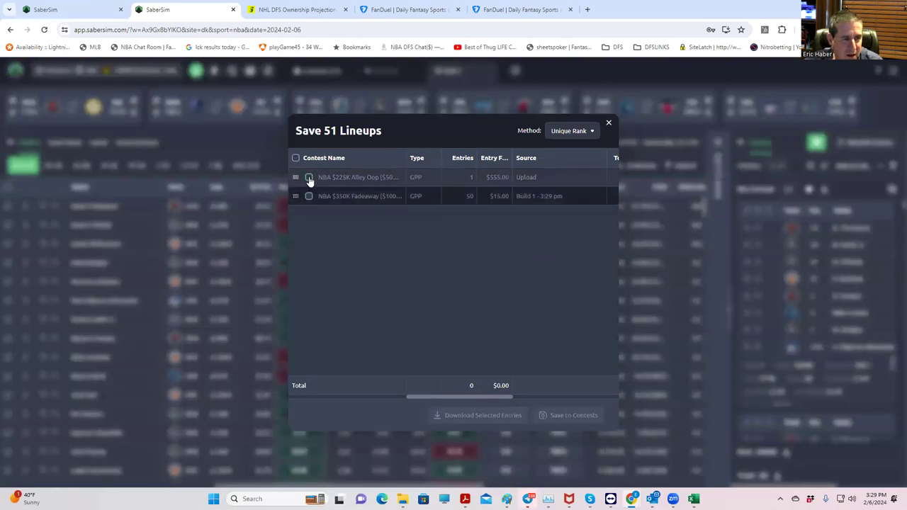
pyautogui.click(309, 178)
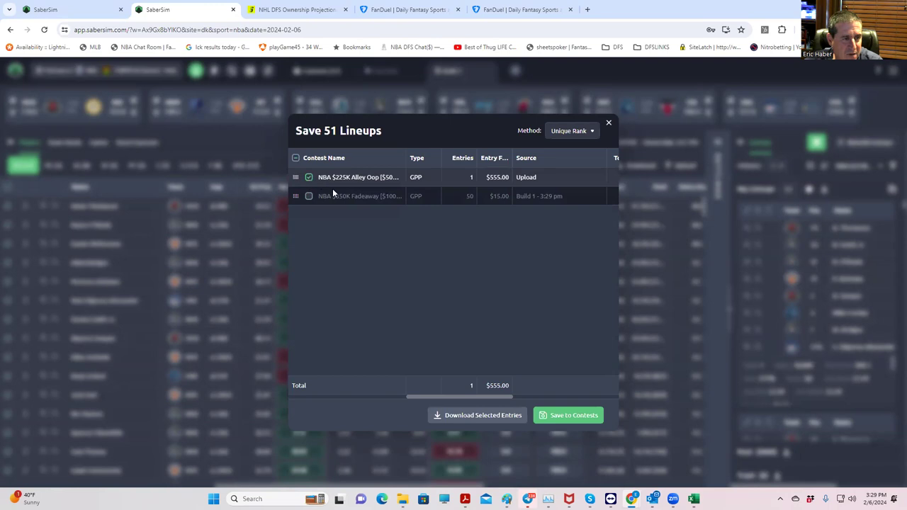
pyautogui.click(608, 123)
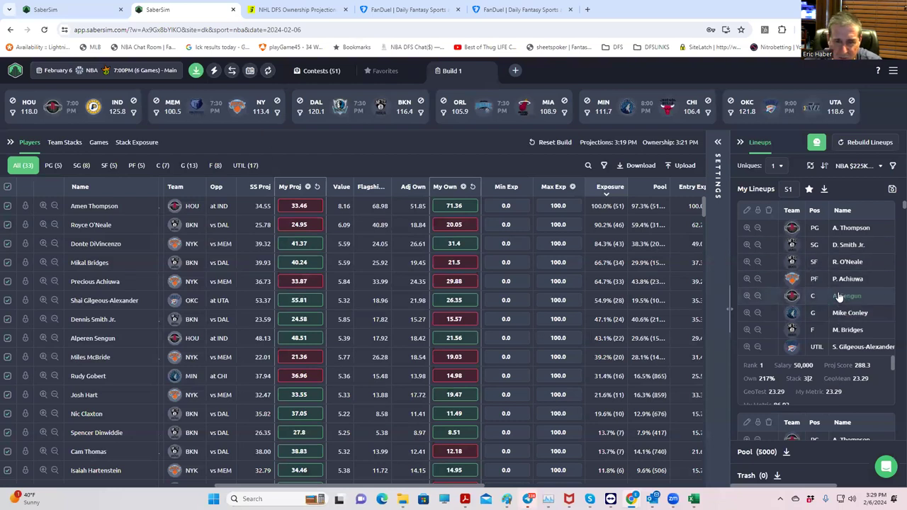
# - Upload entries_dk_nba_2024-02-06_main to DraftKings, updating all 51 entries with 0 errors
pyautogui.click(195, 73)
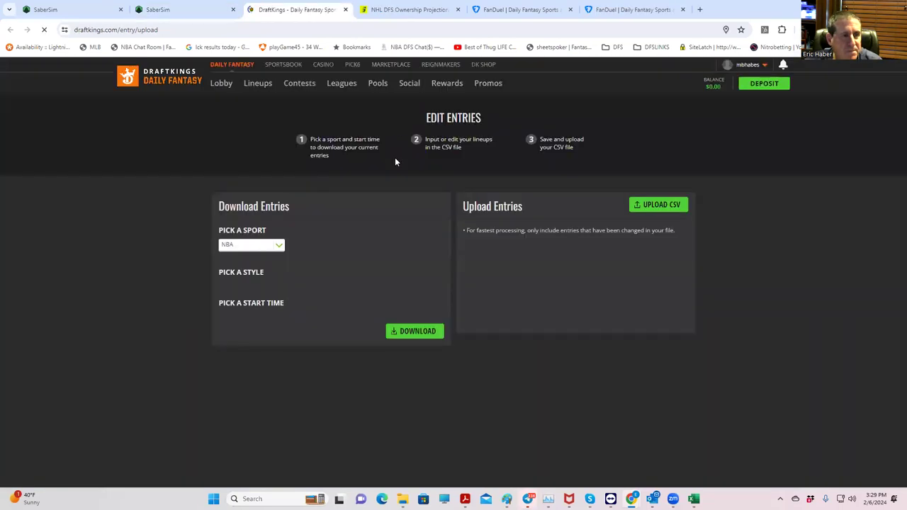
pyautogui.click(655, 205)
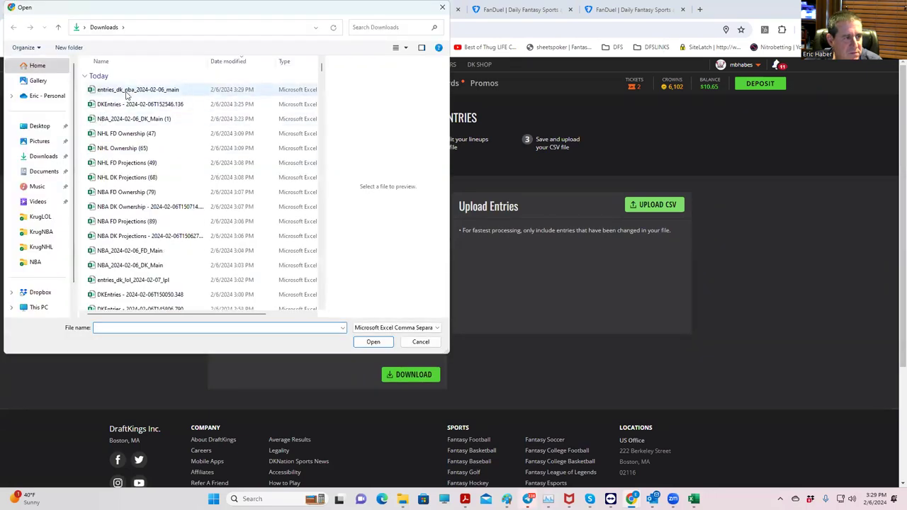
pyautogui.click(126, 92)
pyautogui.click(369, 340)
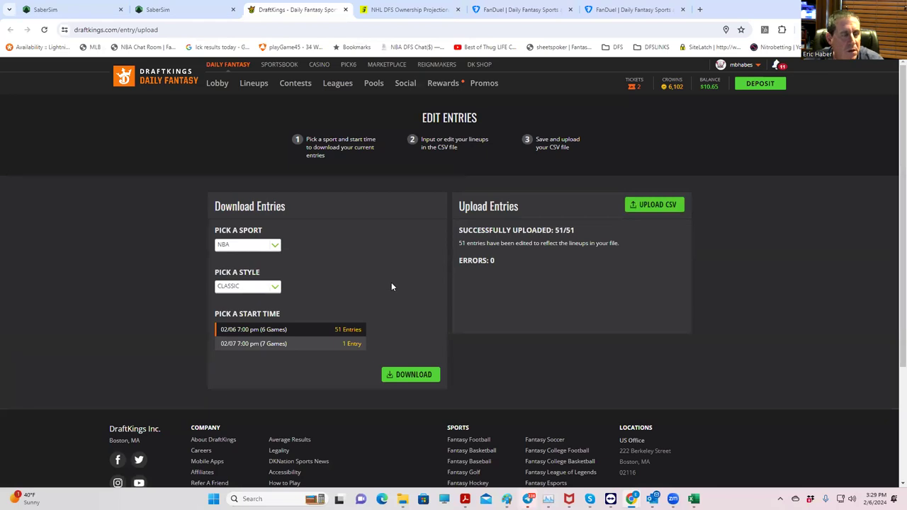
pyautogui.click(252, 88)
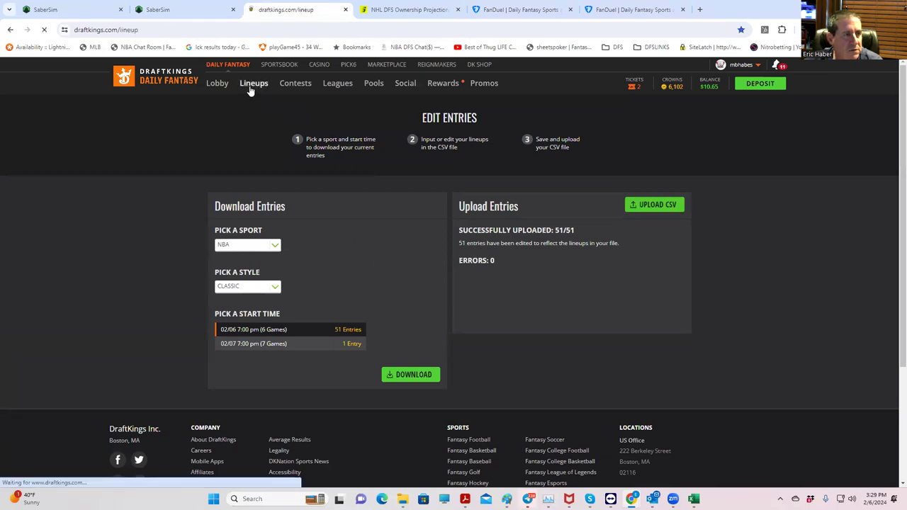
pyautogui.click(187, 10)
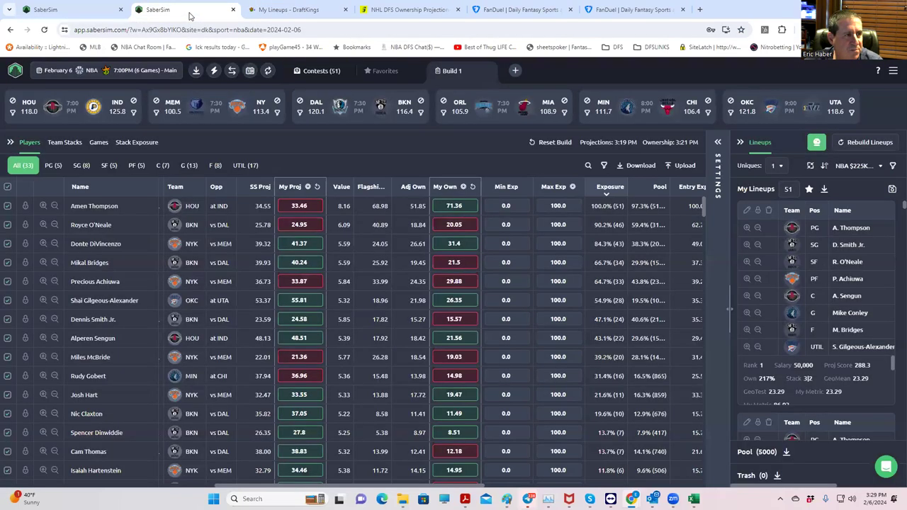
# - Switch the site from DraftKings to FanDuel and load the 7:00 PM Main slate
pyautogui.click(142, 70)
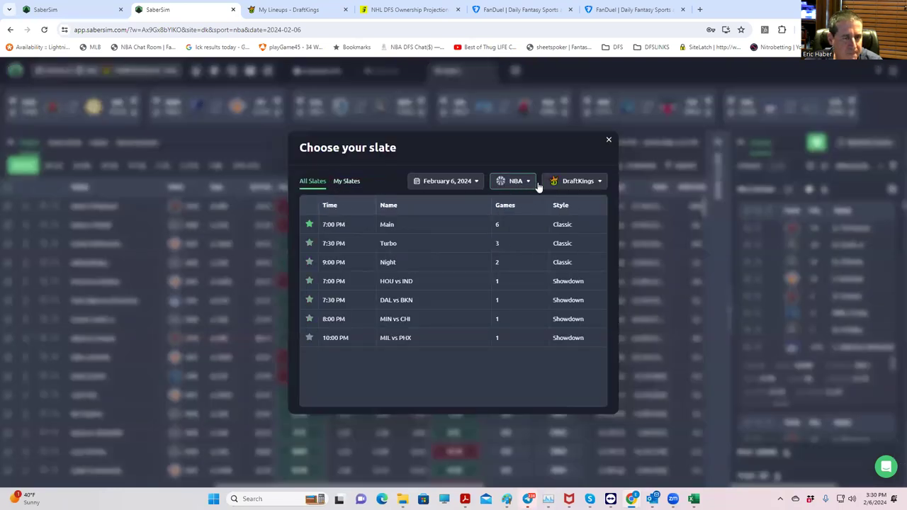
pyautogui.click(567, 182)
pyautogui.click(574, 219)
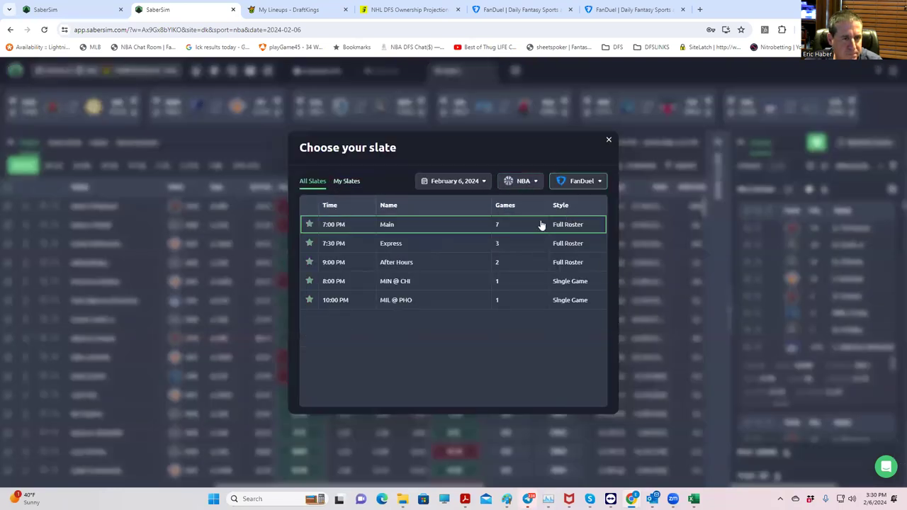
pyautogui.click(405, 226)
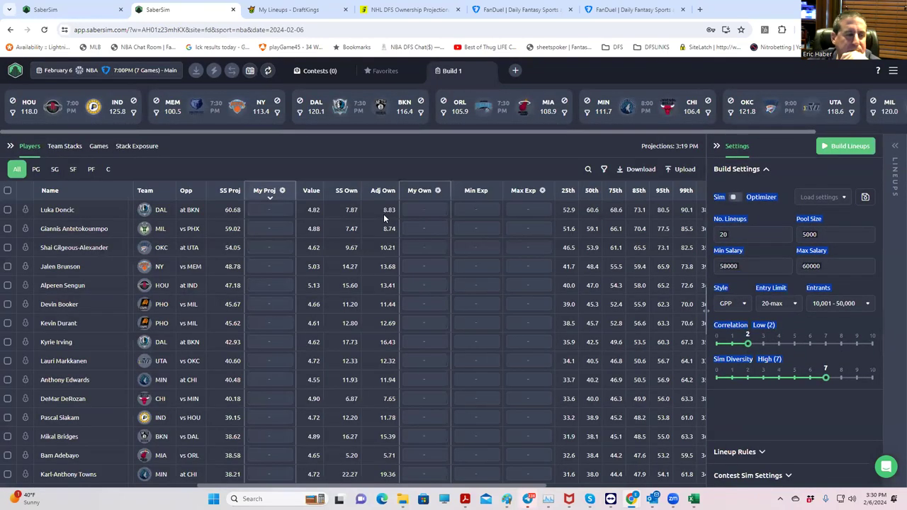
# - Upload KrugNBA's NBAFD_Sim as custom data, excluding unlisted players, without saving a named source
pyautogui.click(671, 173)
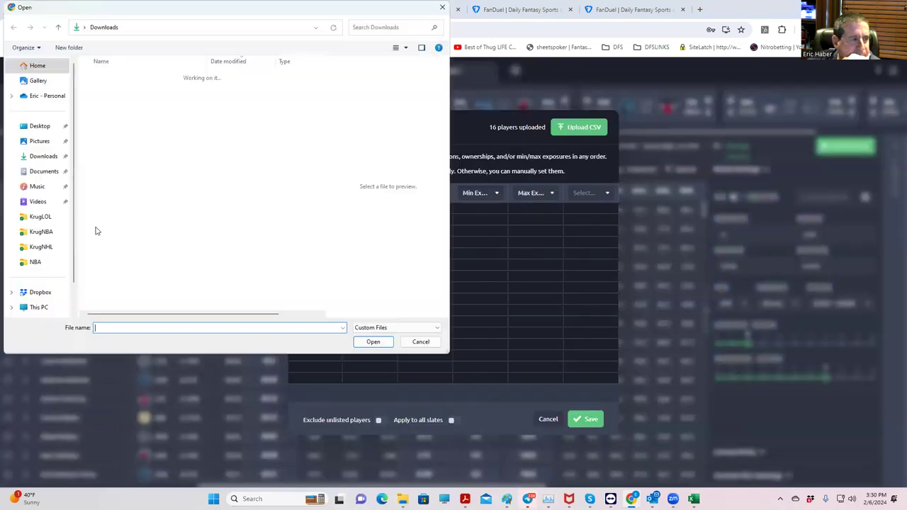
pyautogui.click(42, 247)
pyautogui.click(47, 233)
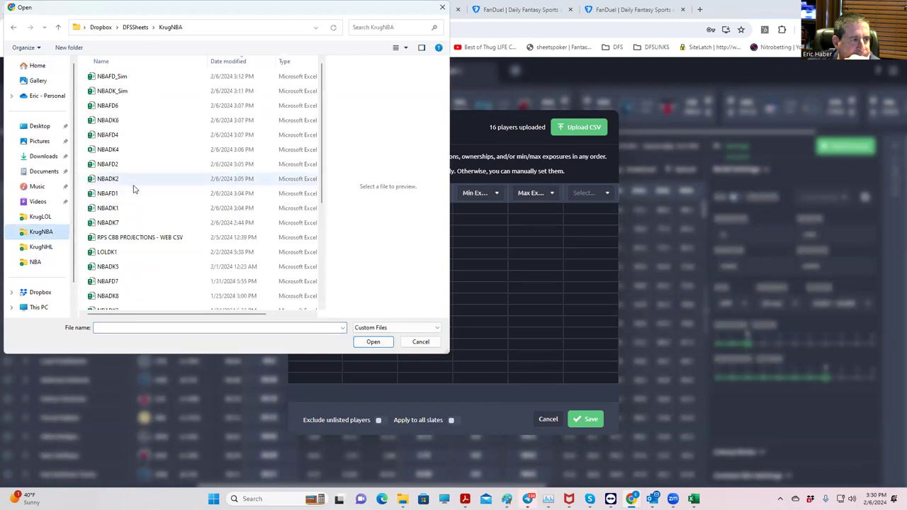
pyautogui.click(117, 77)
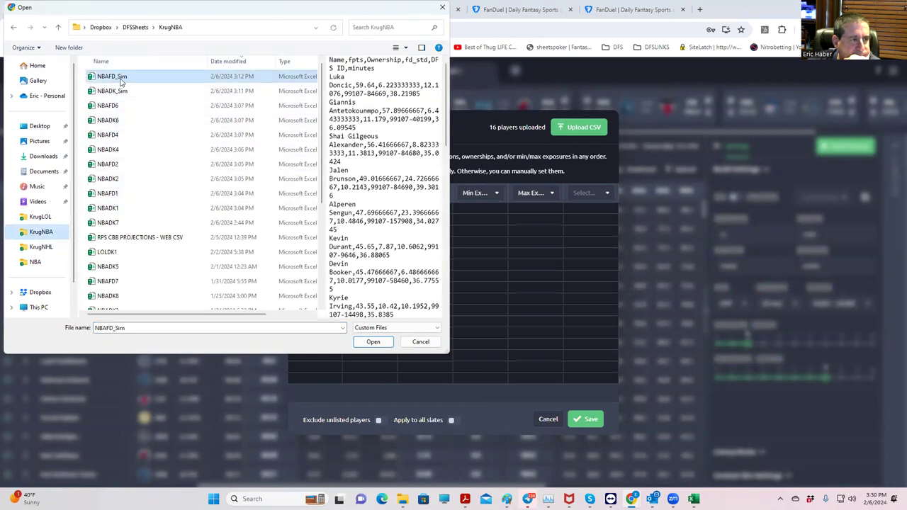
pyautogui.click(373, 342)
pyautogui.click(381, 422)
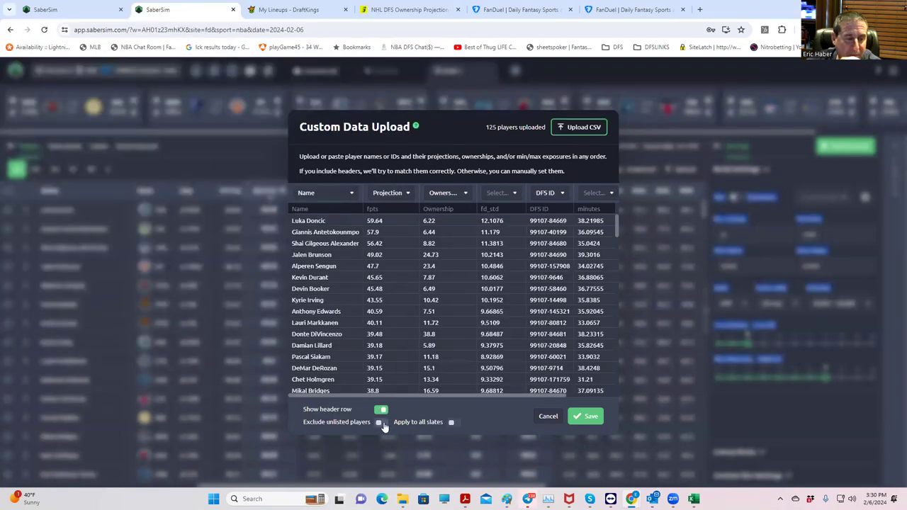
pyautogui.click(581, 417)
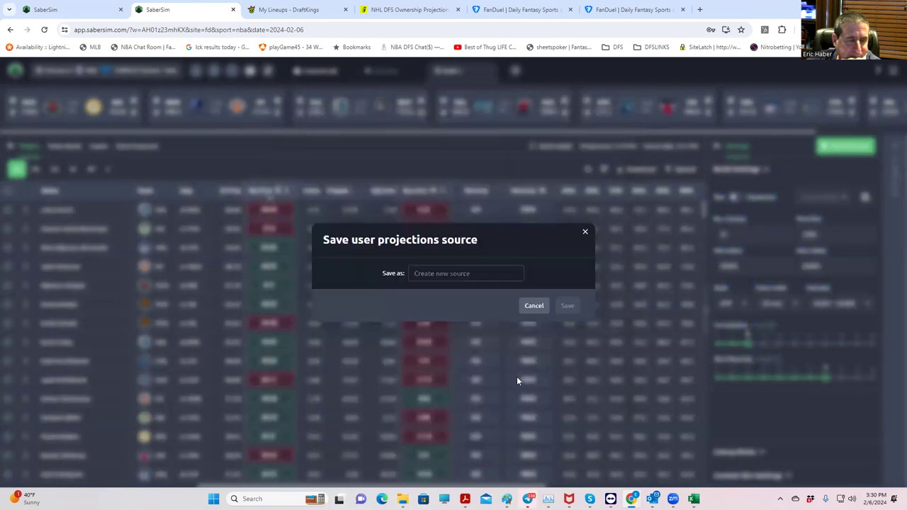
pyautogui.click(533, 306)
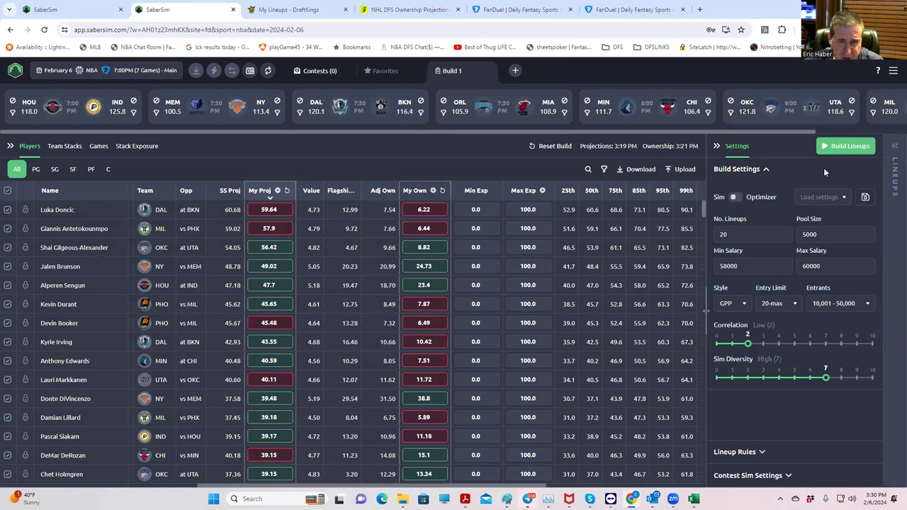
# - Change the pool size from 5000 to 2000 and start building the FanDuel lineups
pyautogui.click(820, 234)
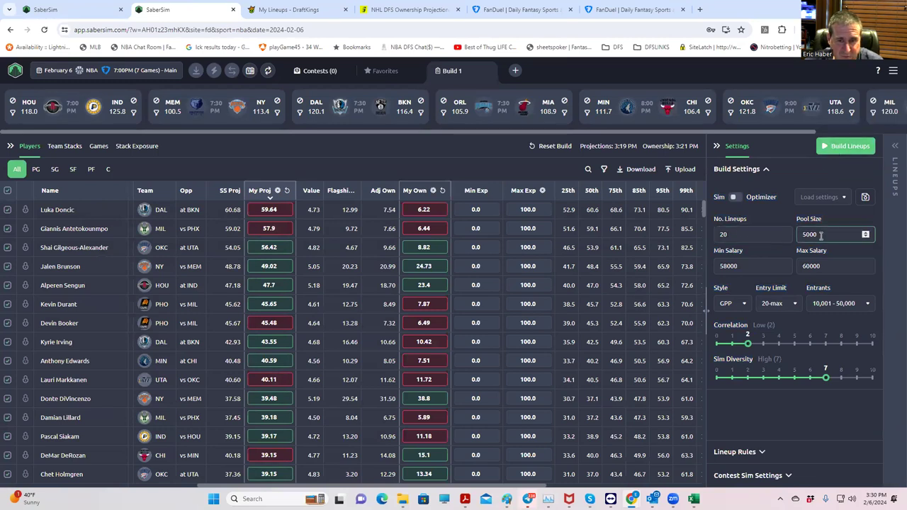
pyautogui.hotkey('ctrl', 'a')
pyautogui.write('2')
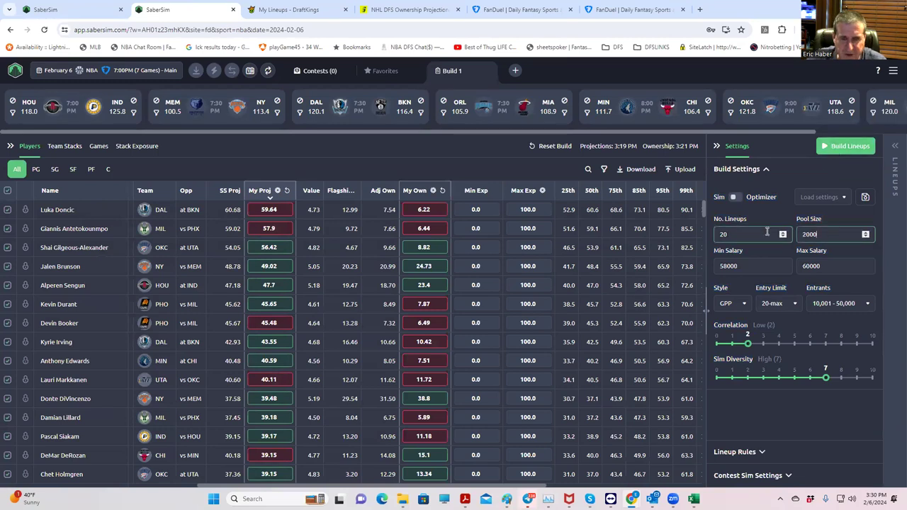
pyautogui.click(846, 146)
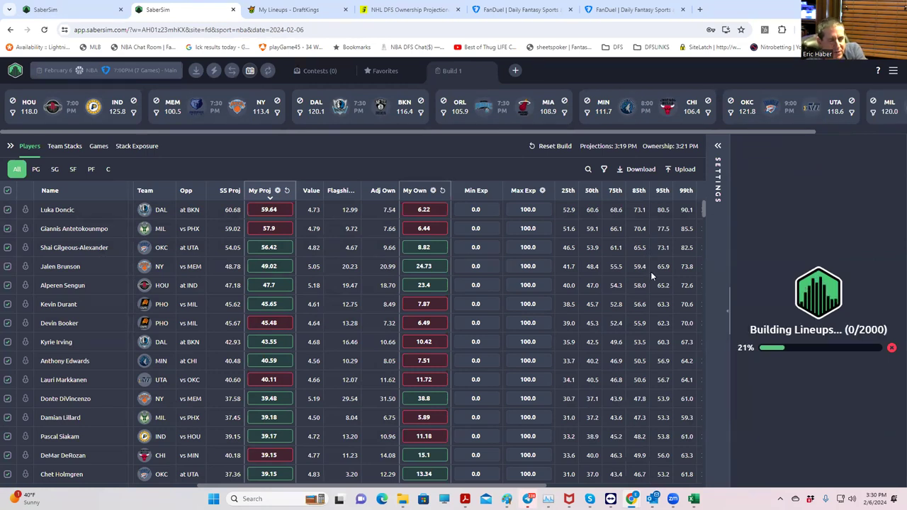
# - Bring up the File Explorer recent folders list from the taskbar, then dismiss it
pyautogui.moveTo(693, 499)
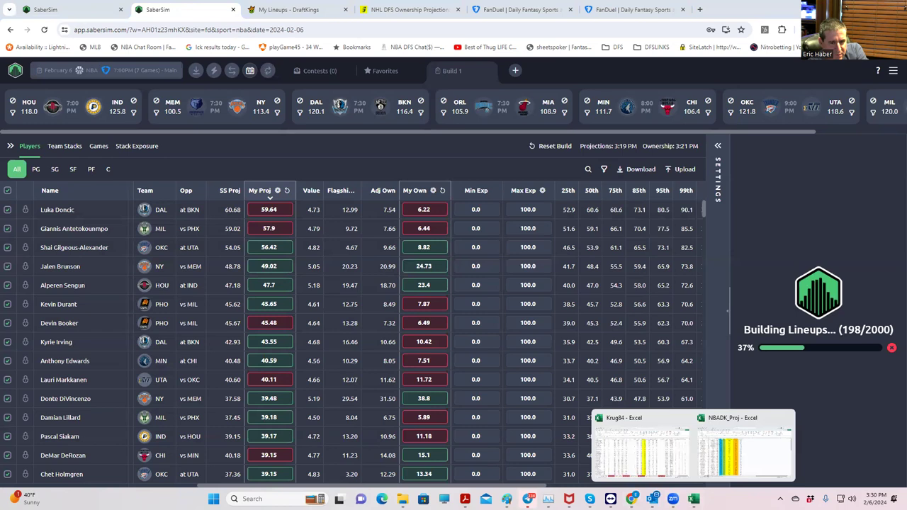
pyautogui.rightClick(402, 499)
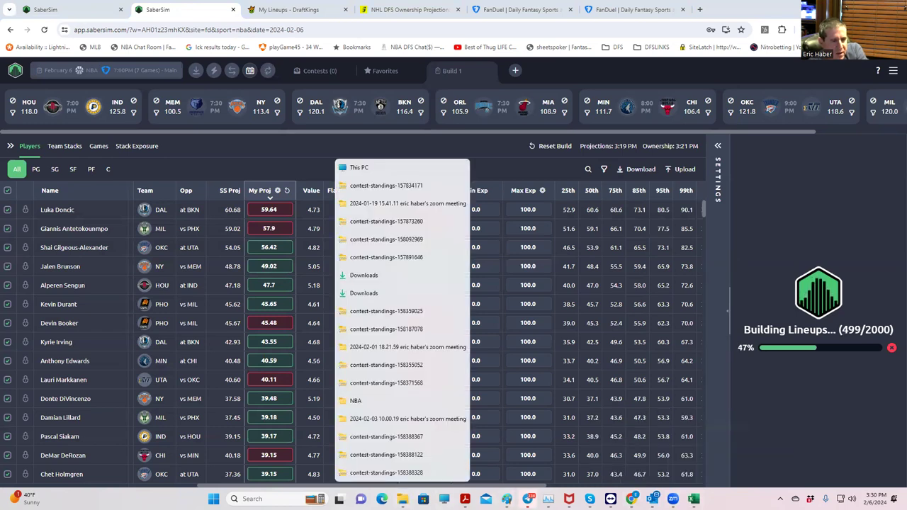
pyautogui.click(386, 402)
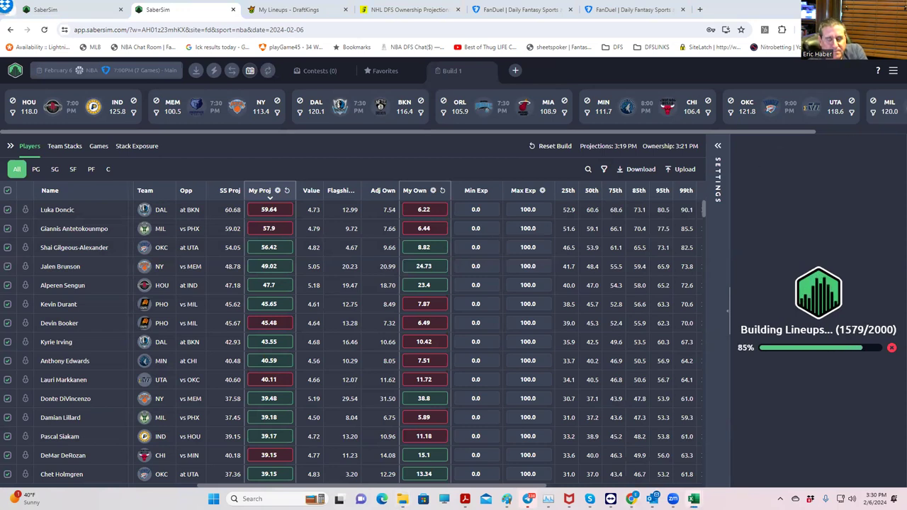
# - Sort the Excel NBAFD_Proj players by pp$ largest to smallest, then return to SaberSim
pyautogui.hotkey('alt', 'Tab')
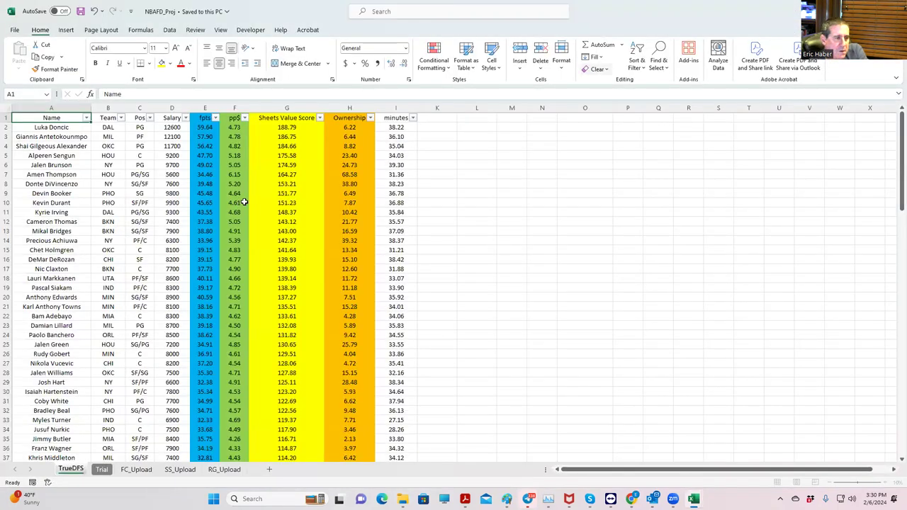
pyautogui.click(244, 117)
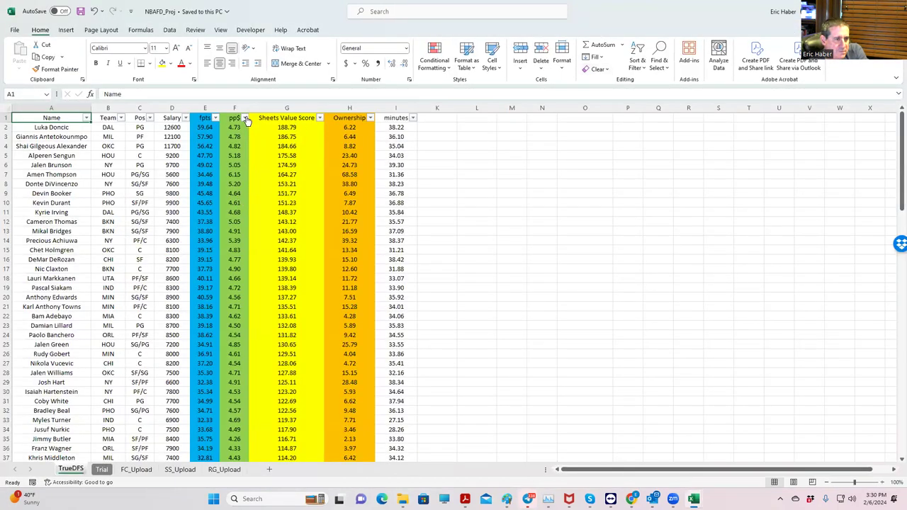
pyautogui.click(206, 142)
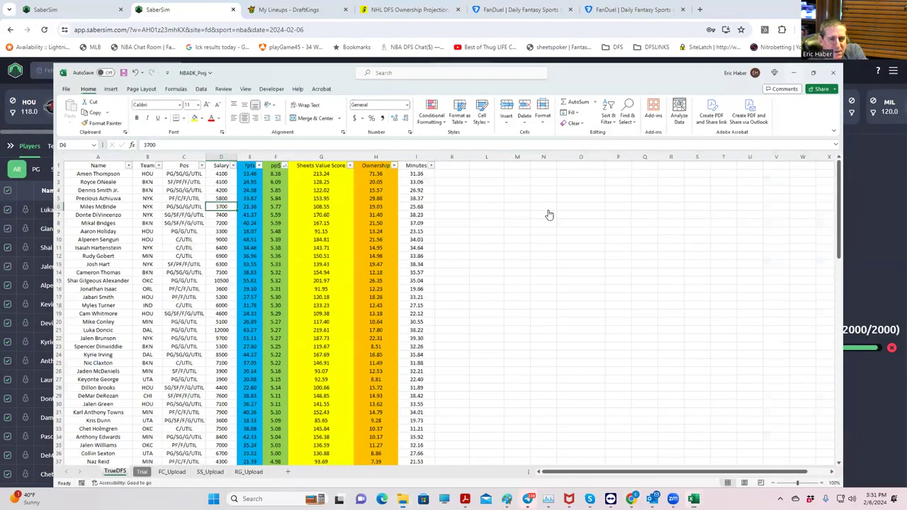
pyautogui.hotkey('alt', 'Tab')
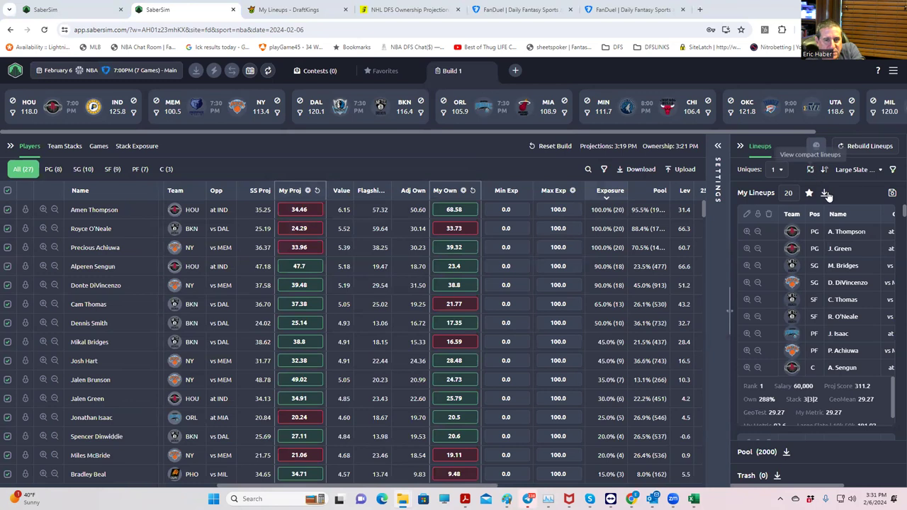
# - Download FanDuel's entries .csv template and start an entries file upload in SaberSim's Save 20 Lineups window
pyautogui.click(892, 194)
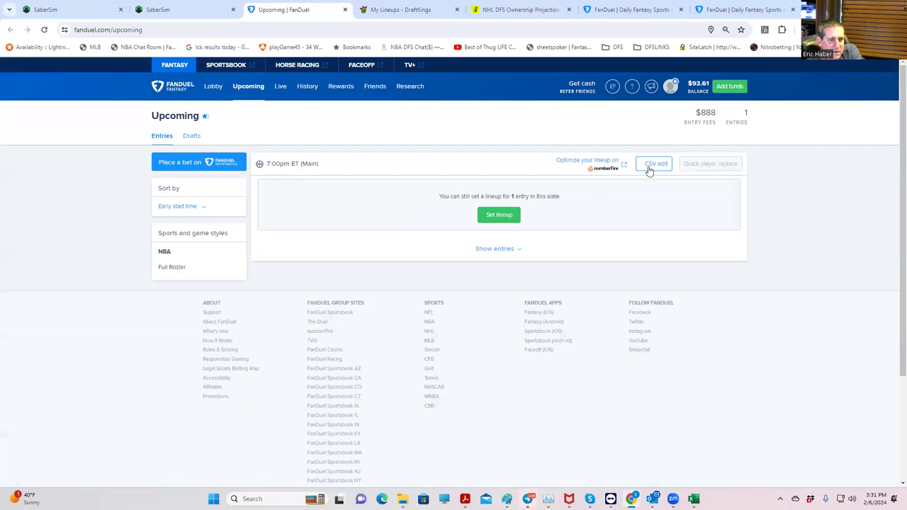
pyautogui.click(649, 167)
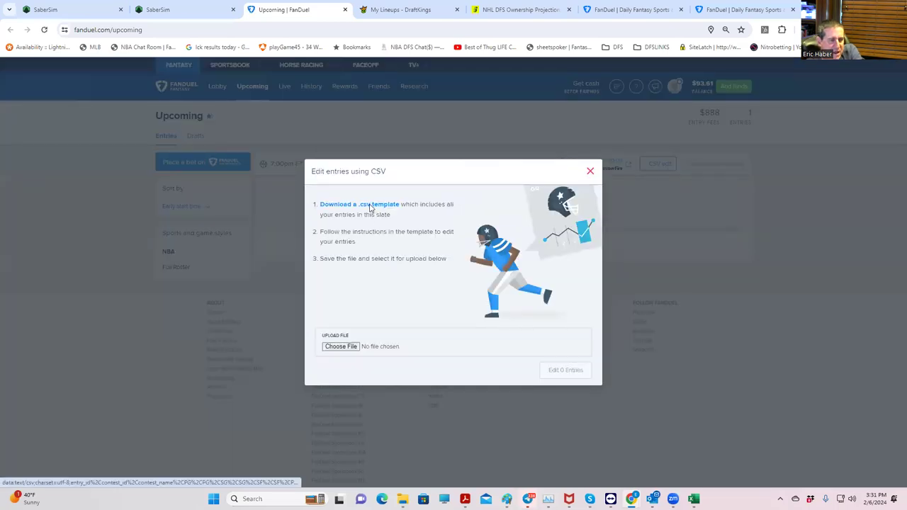
pyautogui.click(369, 207)
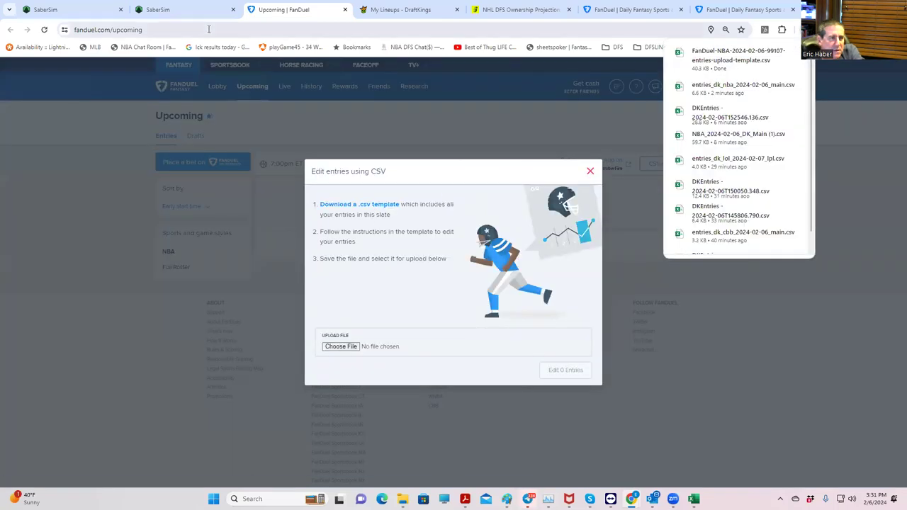
pyautogui.click(157, 9)
pyautogui.click(451, 268)
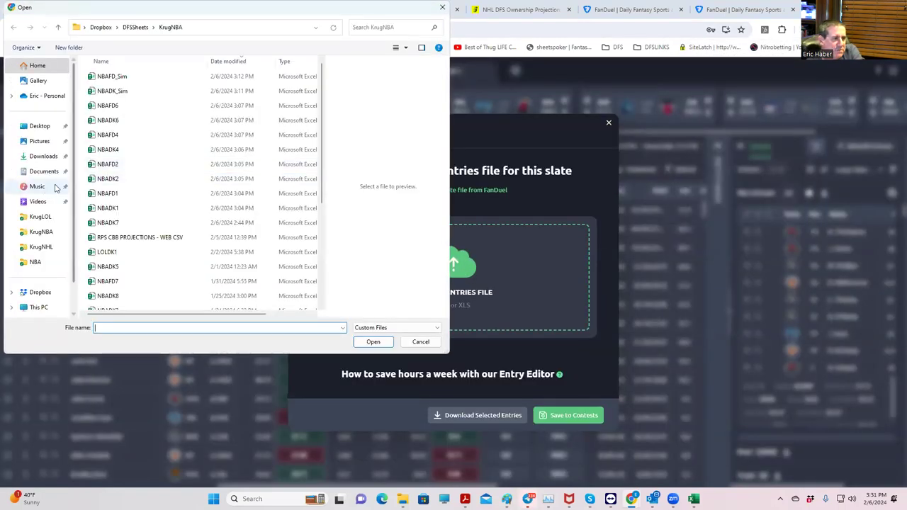
# - Import the FanDuel-NBA template from Downloads, save the $300K Tue NBA Monster sim settings, then close the window
pyautogui.click(50, 156)
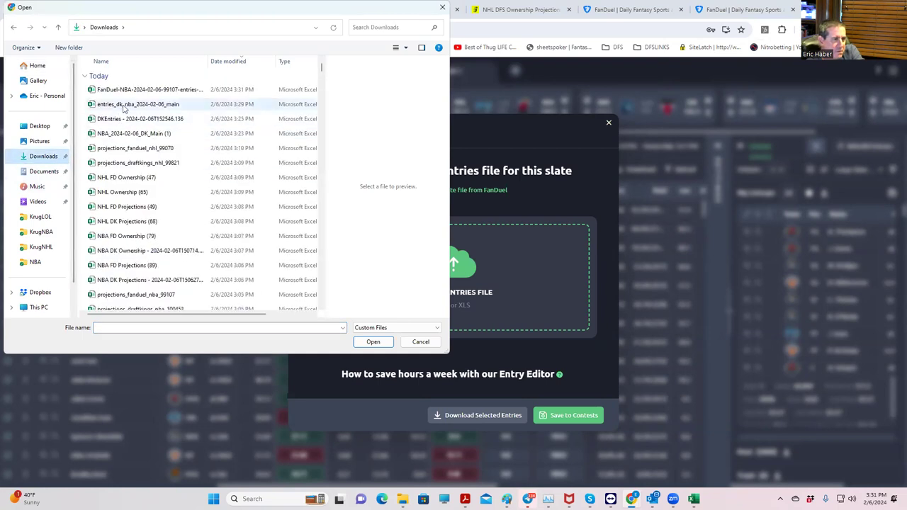
pyautogui.click(131, 89)
pyautogui.click(369, 342)
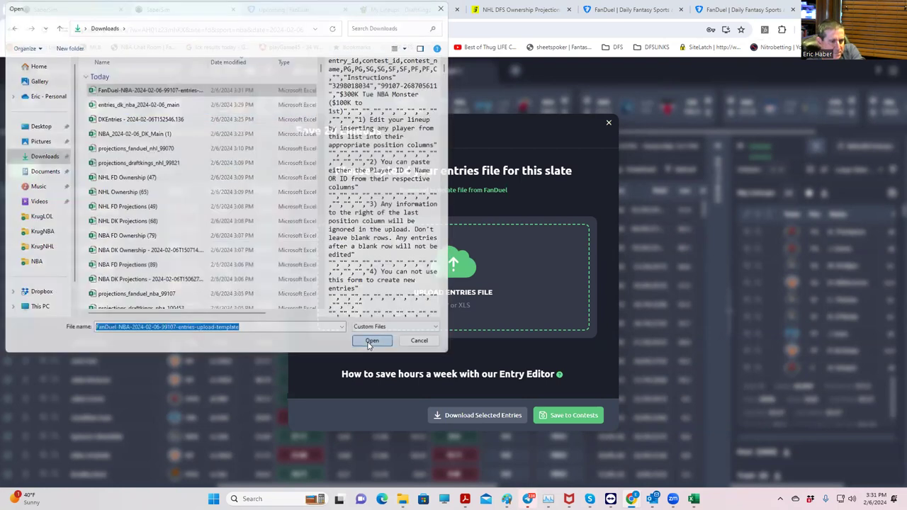
pyautogui.press('Escape')
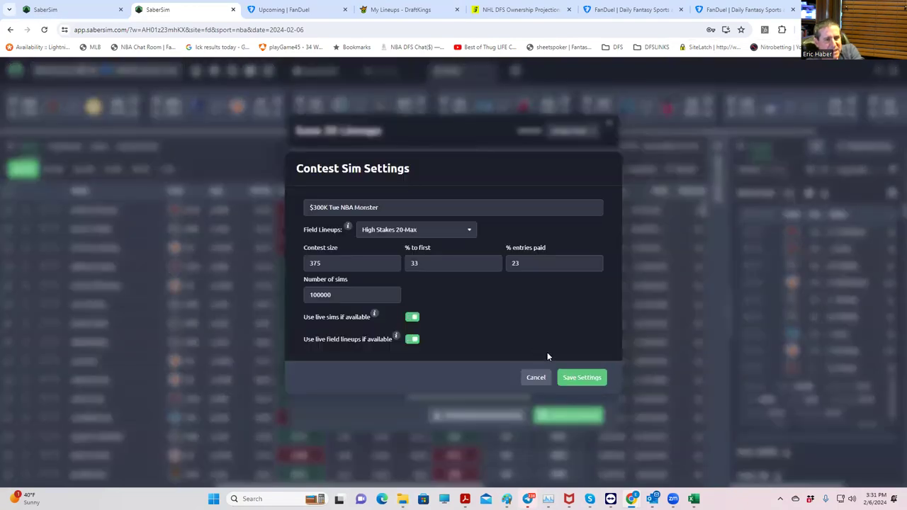
pyautogui.click(580, 383)
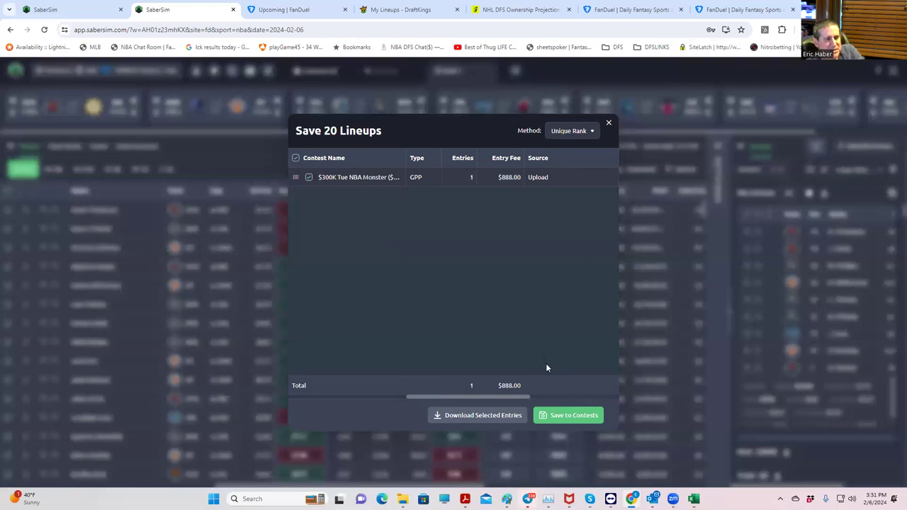
pyautogui.click(609, 124)
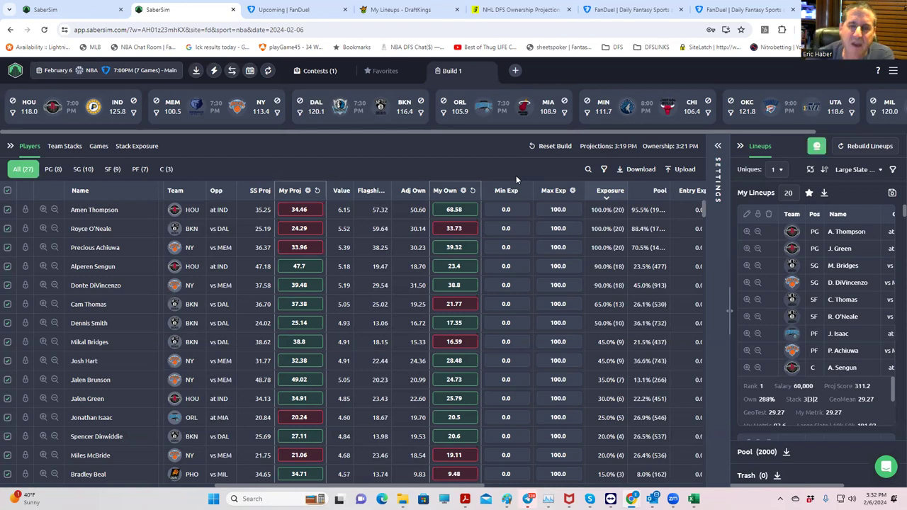
# - Sort the 20 lineups by a $300K Tue NBA Monster contest-sim metric and scroll through the rankings
pyautogui.click(845, 170)
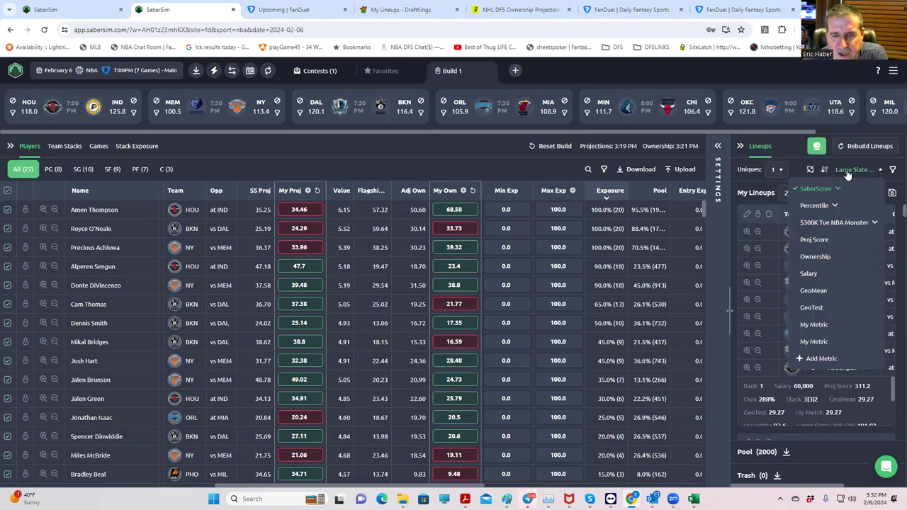
pyautogui.click(842, 224)
pyautogui.click(810, 255)
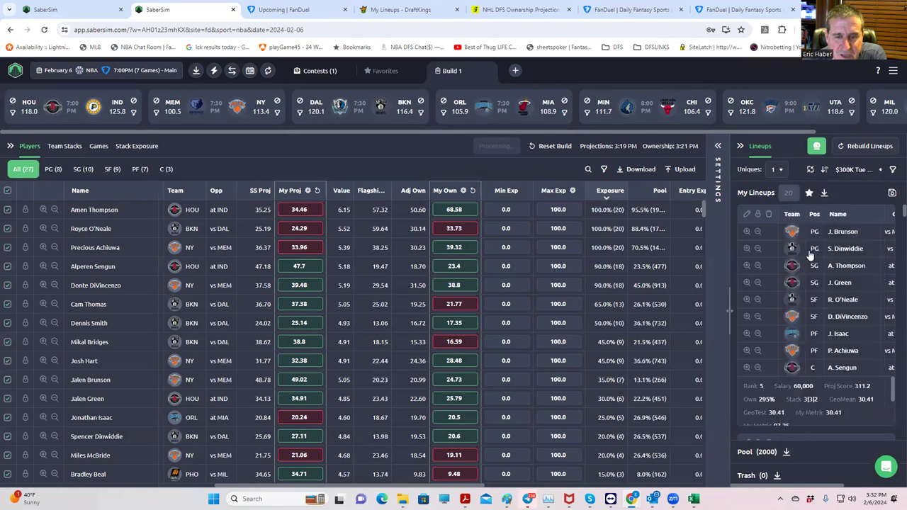
pyautogui.scroll(-3, 812, 291)
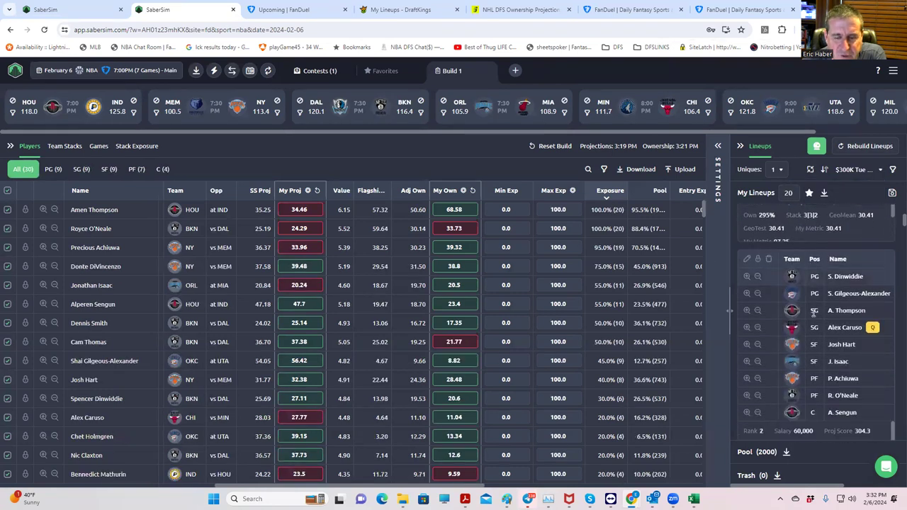
pyautogui.scroll(3, 814, 311)
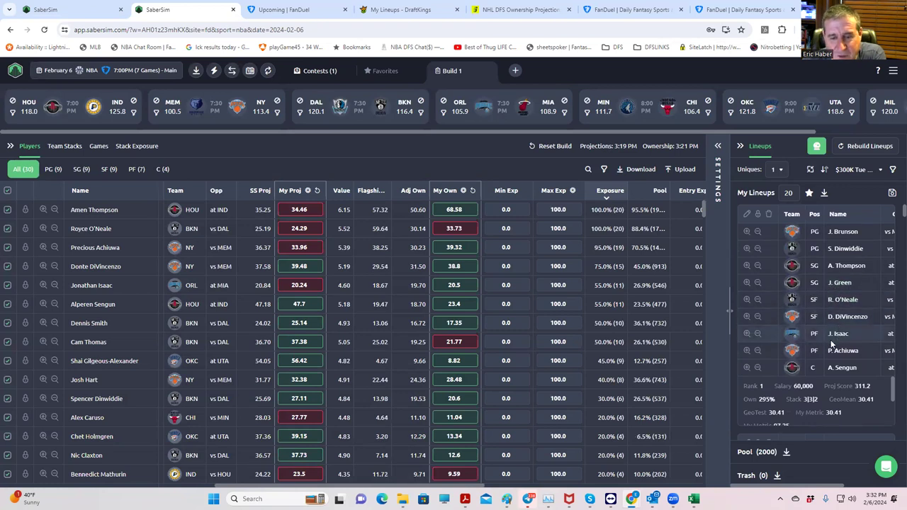
pyautogui.scroll(-5, 833, 343)
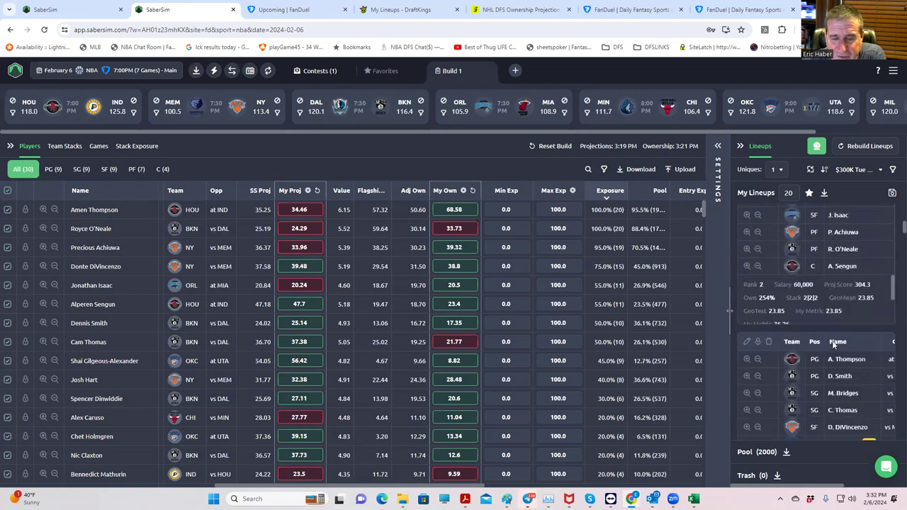
pyautogui.scroll(-3, 834, 343)
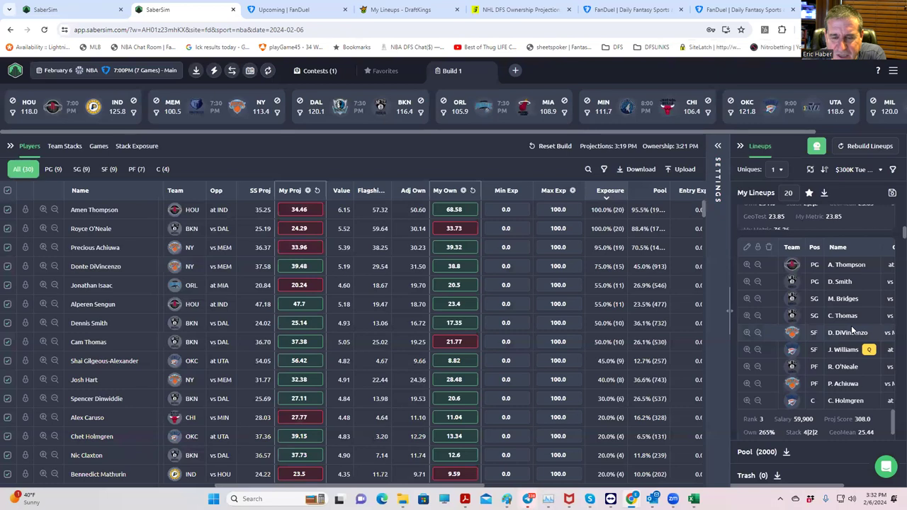
pyautogui.scroll(8, 850, 325)
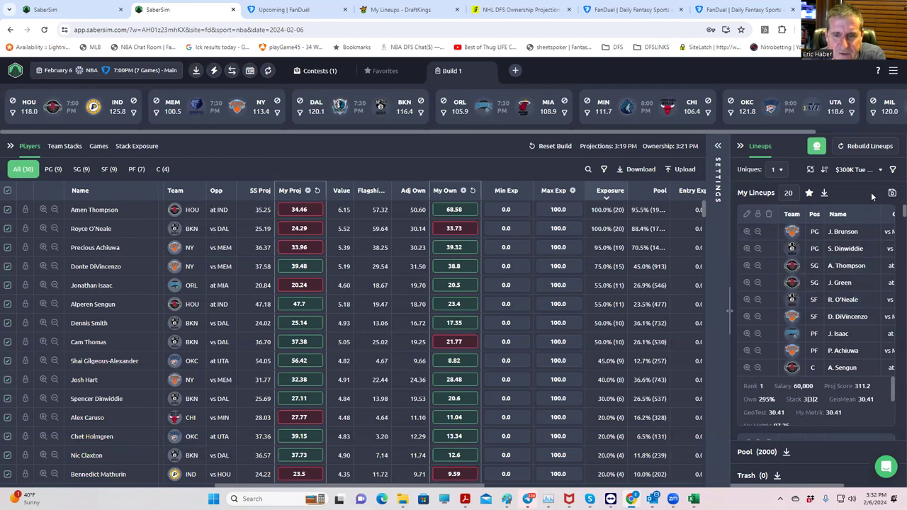
# - Save the lineups into the $300K Tue NBA Monster contest entry
pyautogui.click(892, 193)
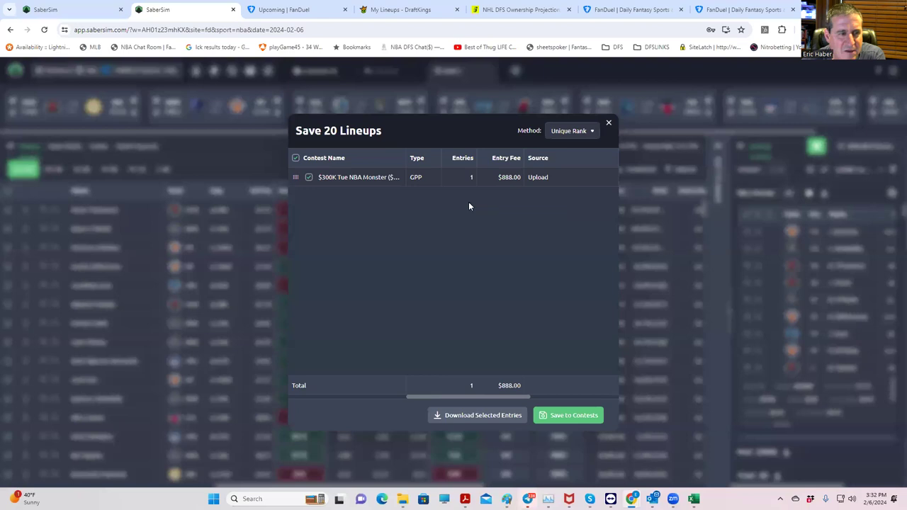
pyautogui.click(559, 415)
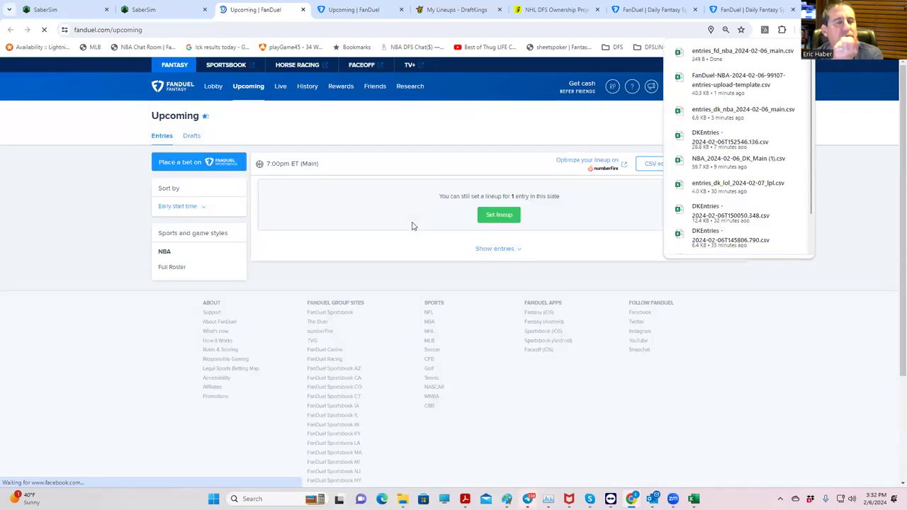
pyautogui.click(499, 217)
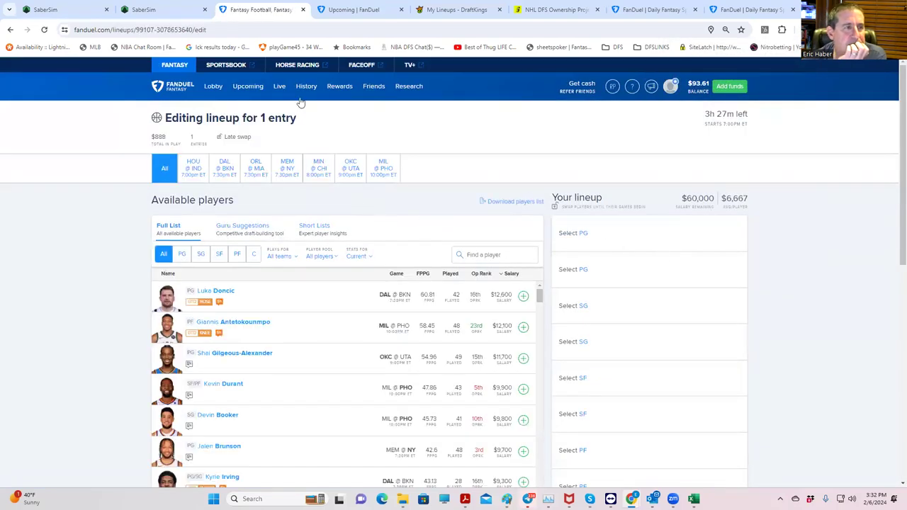
pyautogui.click(163, 10)
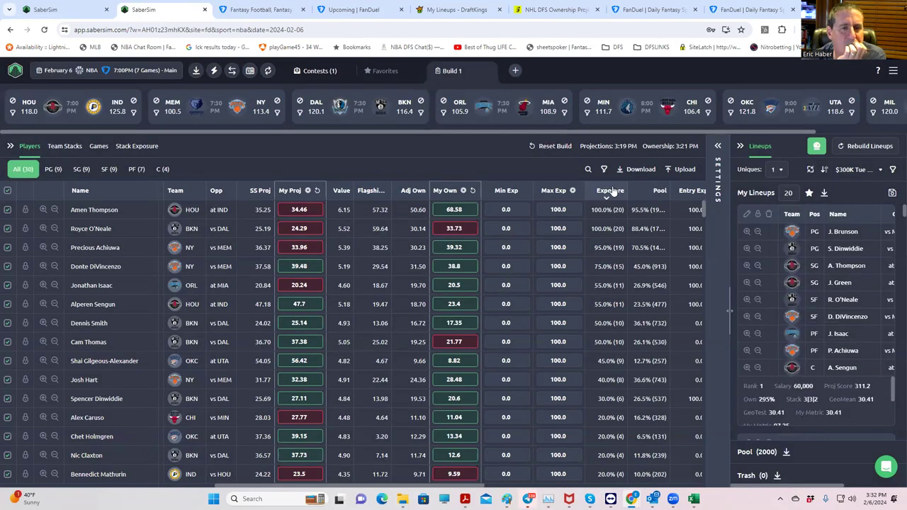
# - Download the FanDuel entries file entries_fd_nba_2024-02-06_main (1).csv
pyautogui.click(891, 192)
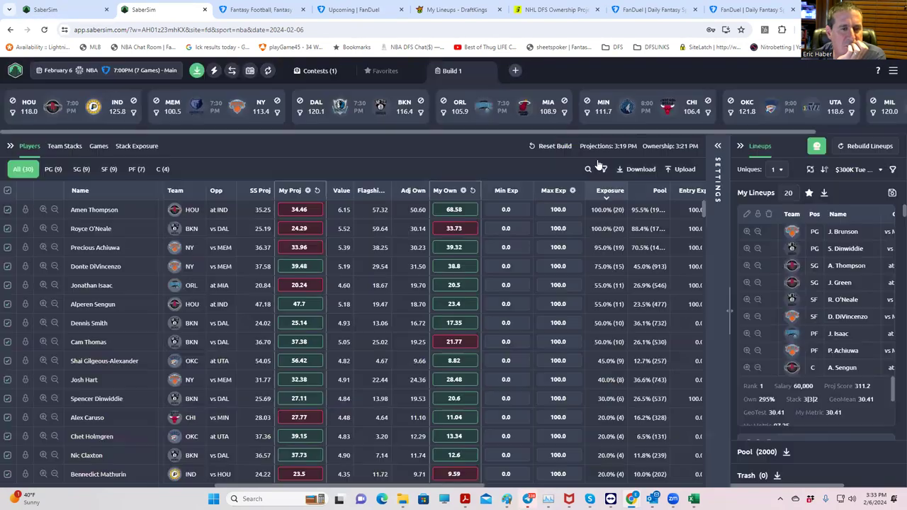
pyautogui.click(608, 122)
pyautogui.click(196, 72)
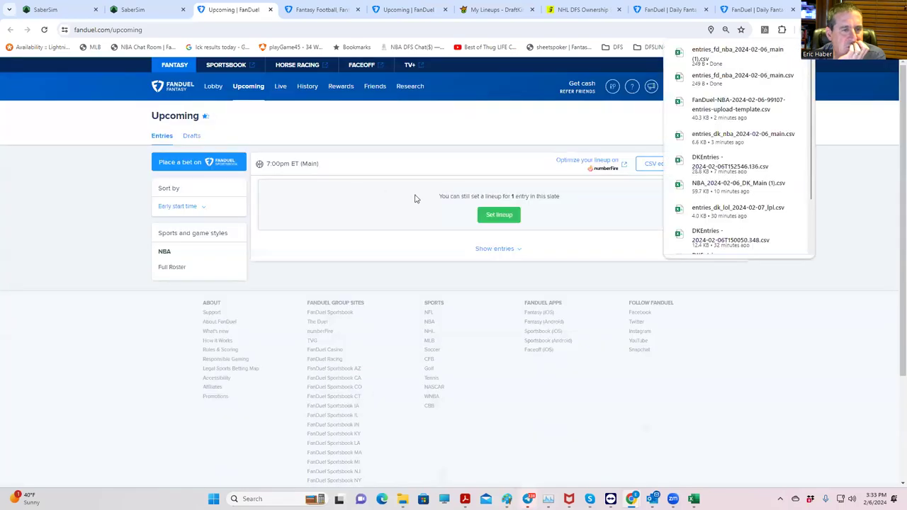
# - Upload entries_fd_nba_2024-02-06_main (1) through FanDuel's CSV edit, updating 1 entry
pyautogui.click(645, 168)
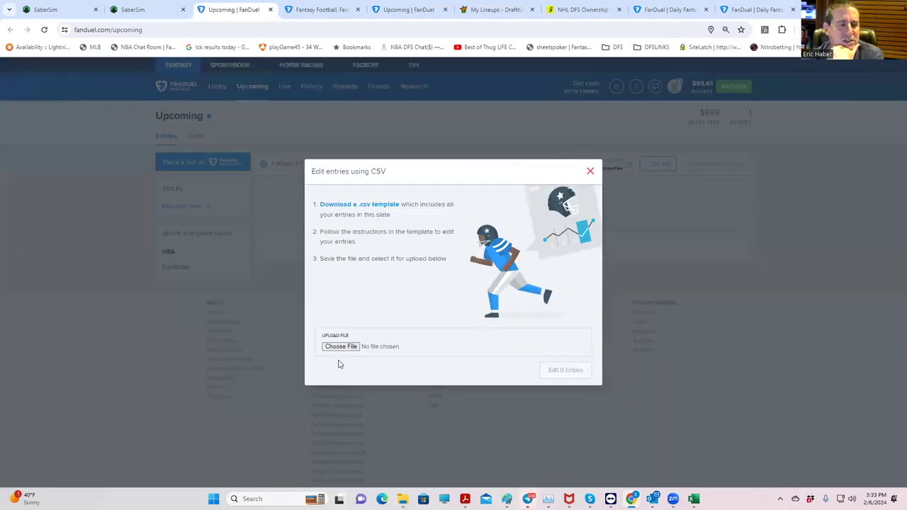
pyautogui.click(348, 328)
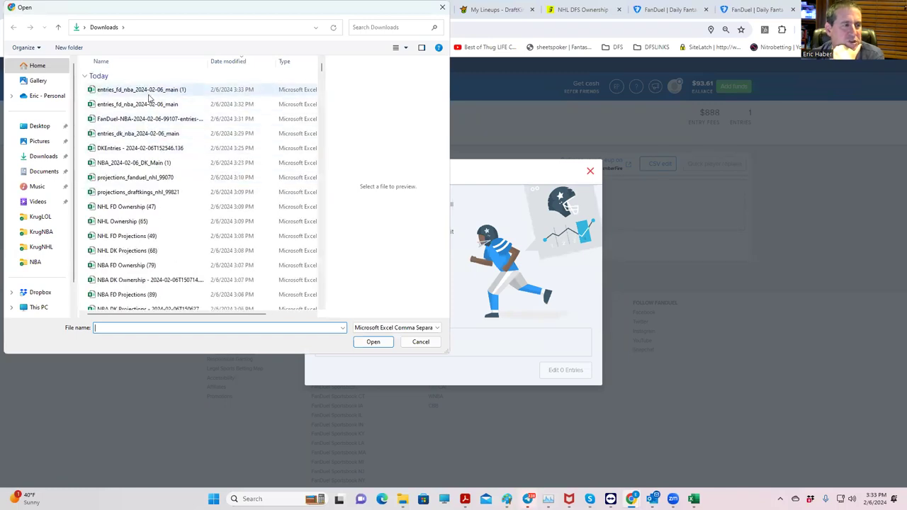
pyautogui.click(148, 90)
pyautogui.click(374, 343)
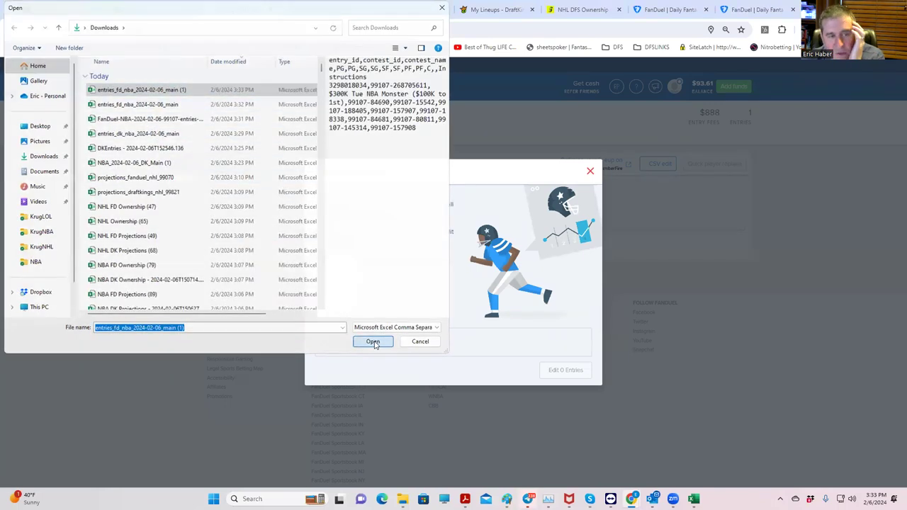
pyautogui.click(560, 370)
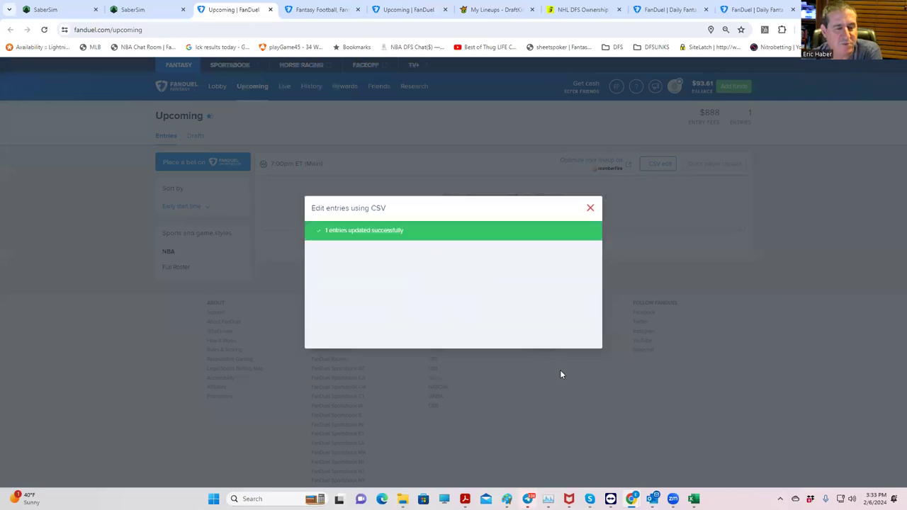
pyautogui.click(589, 209)
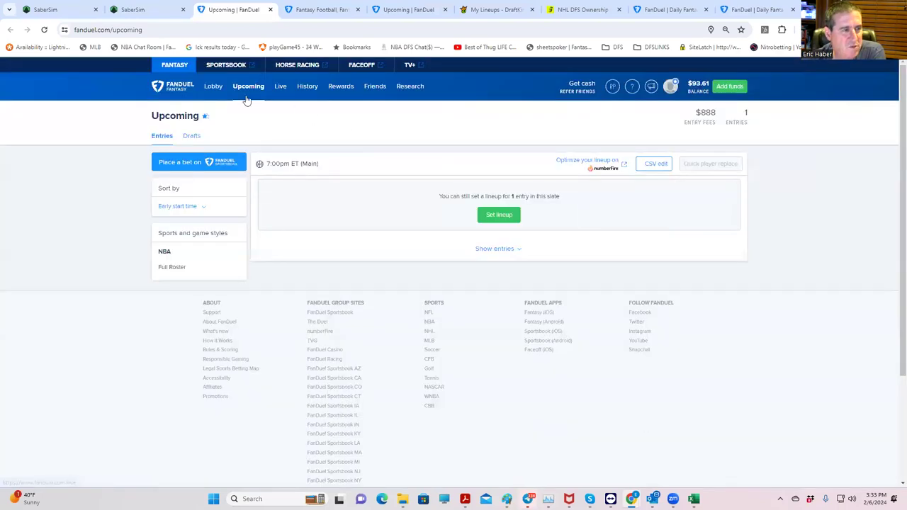